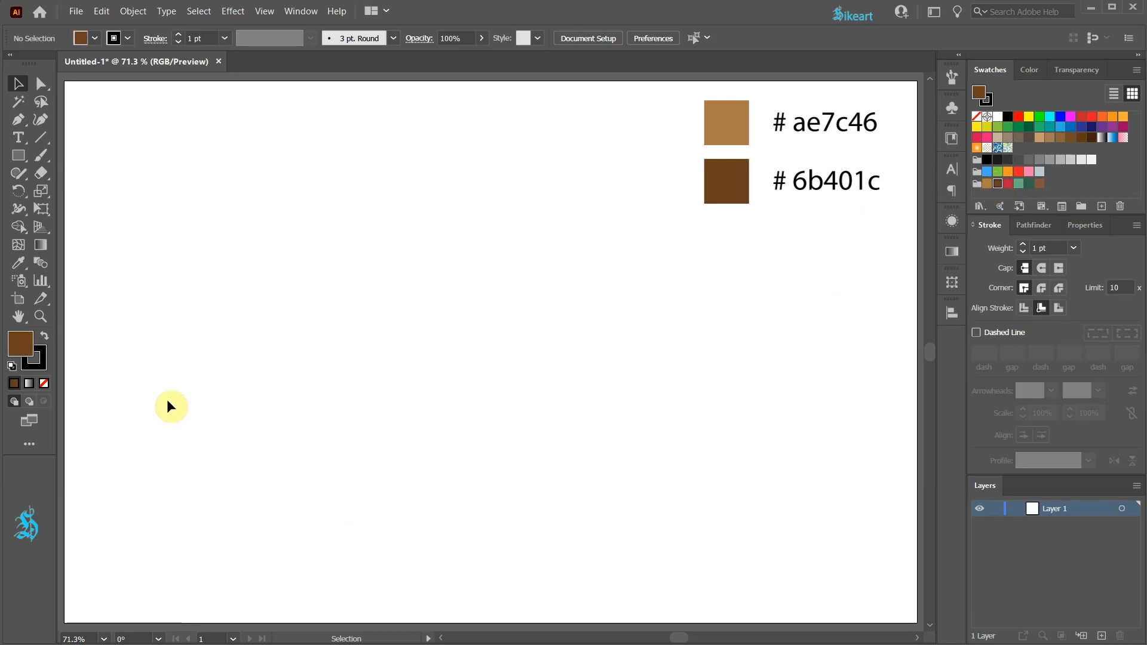
Draw the first scale's closed cup-shaped body with the Curvature tool, using #6b401c for both fill and stroke
left_click_drag(26, 343, 44, 361)
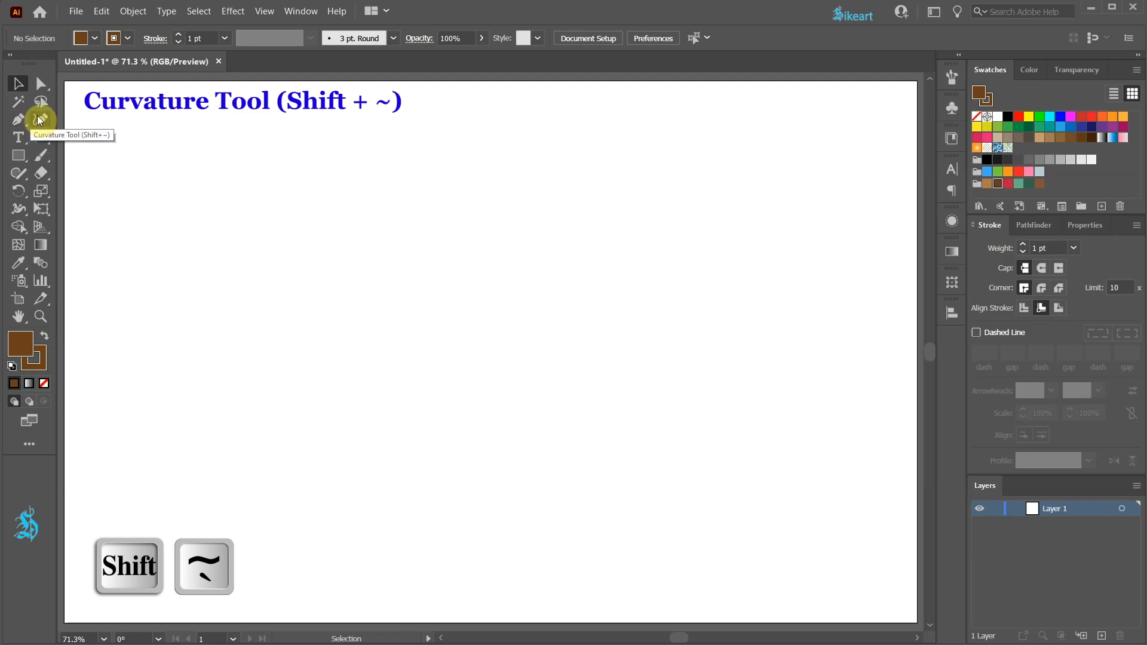
left_click(39, 120)
left_click(101, 168)
left_click(146, 146)
left_click(231, 162)
left_click(222, 175)
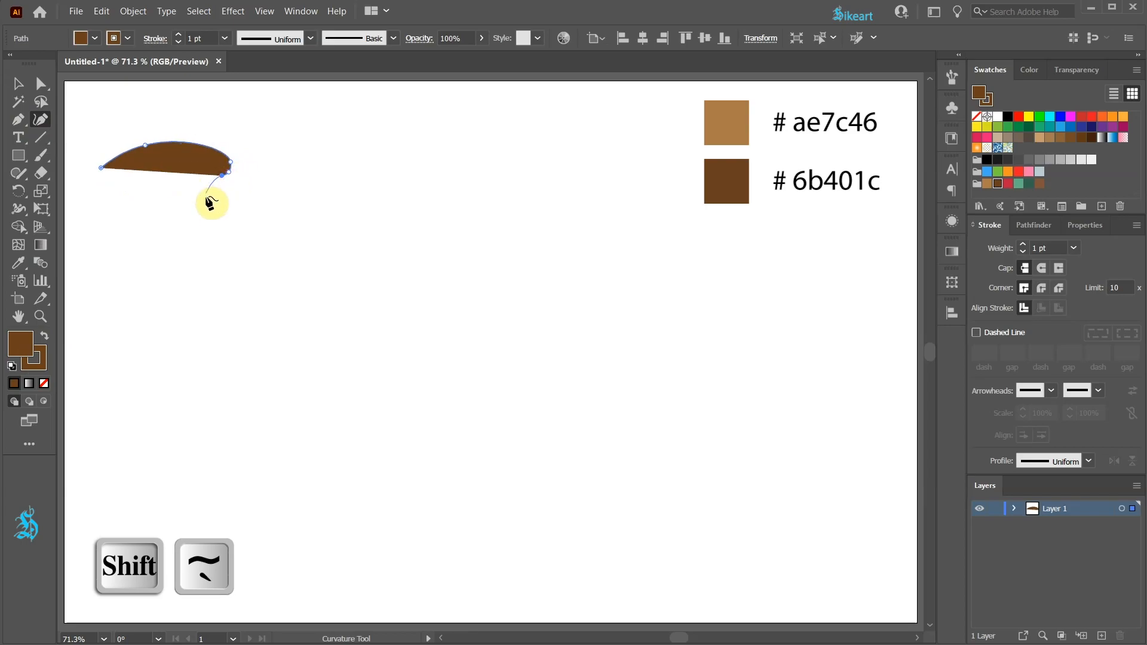
left_click(199, 211)
left_click(132, 221)
left_click(100, 169)
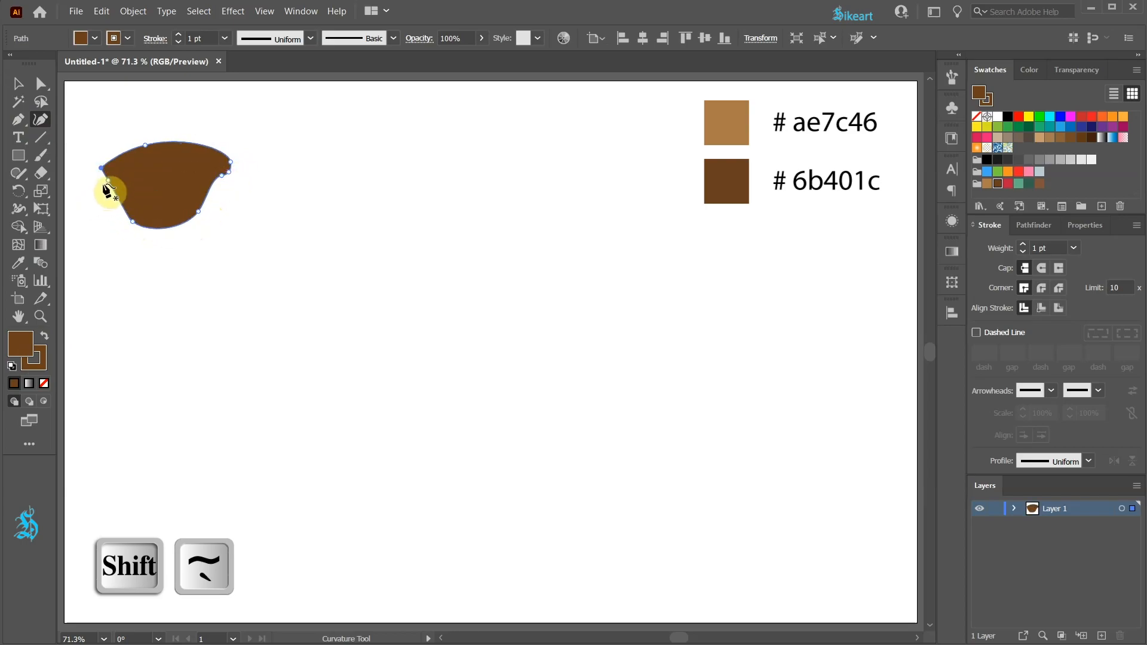
left_click(111, 189)
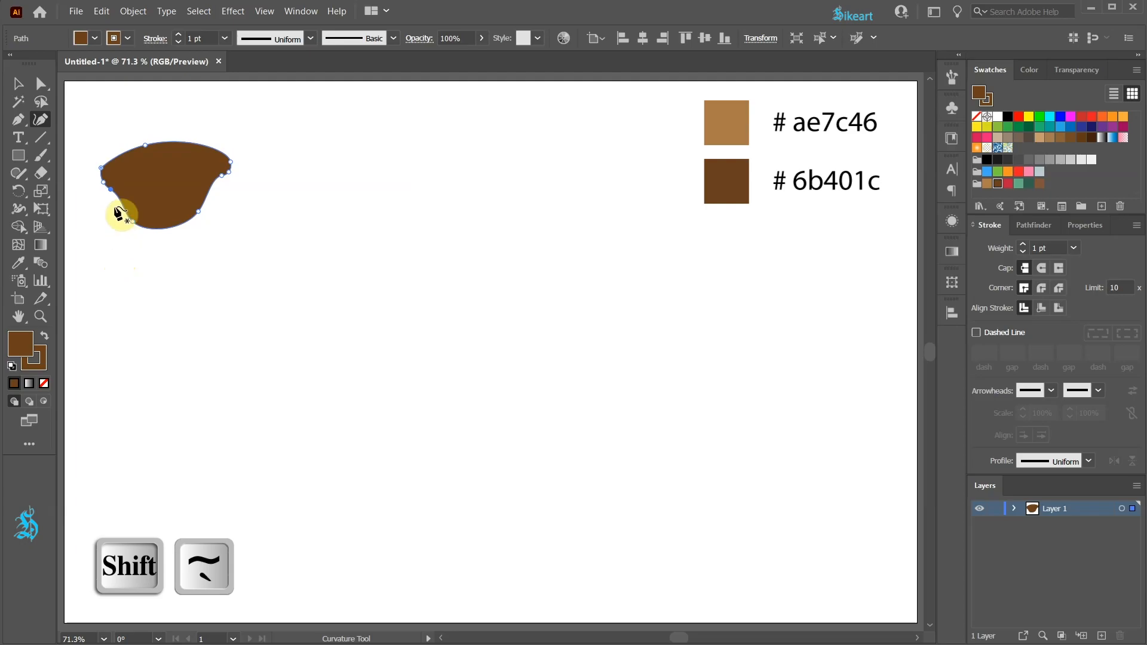
Draw a closed wavy-edged cap overlapping the upper part of the first scale's body and fill it with #ae7c46
left_click(82, 165)
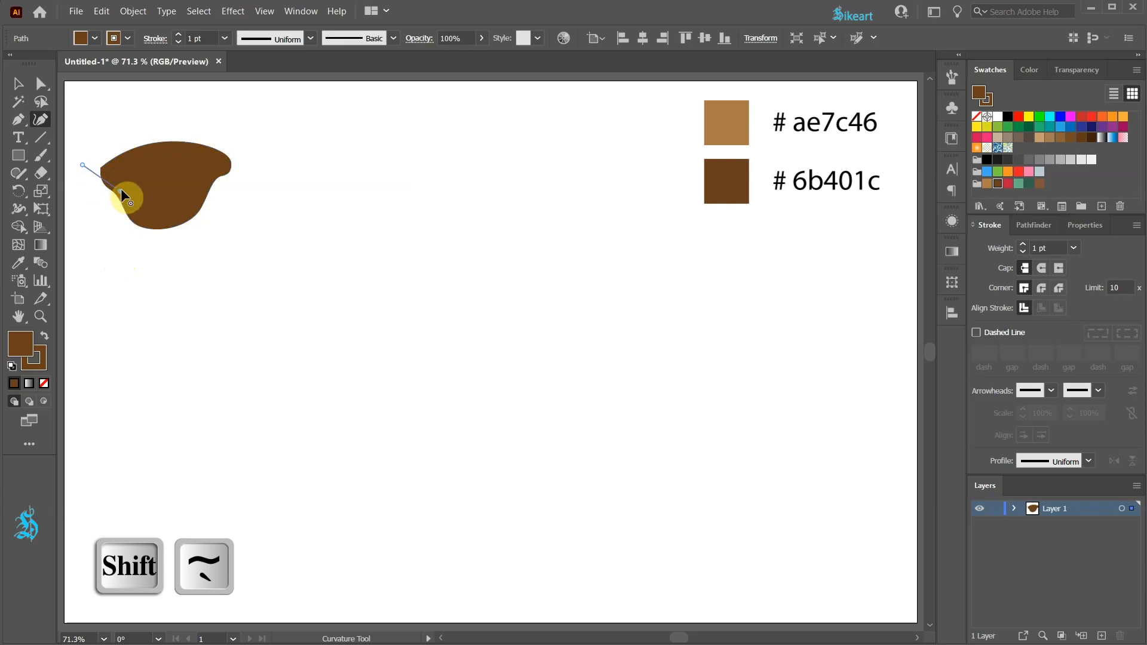
left_click(151, 176)
left_click(182, 178)
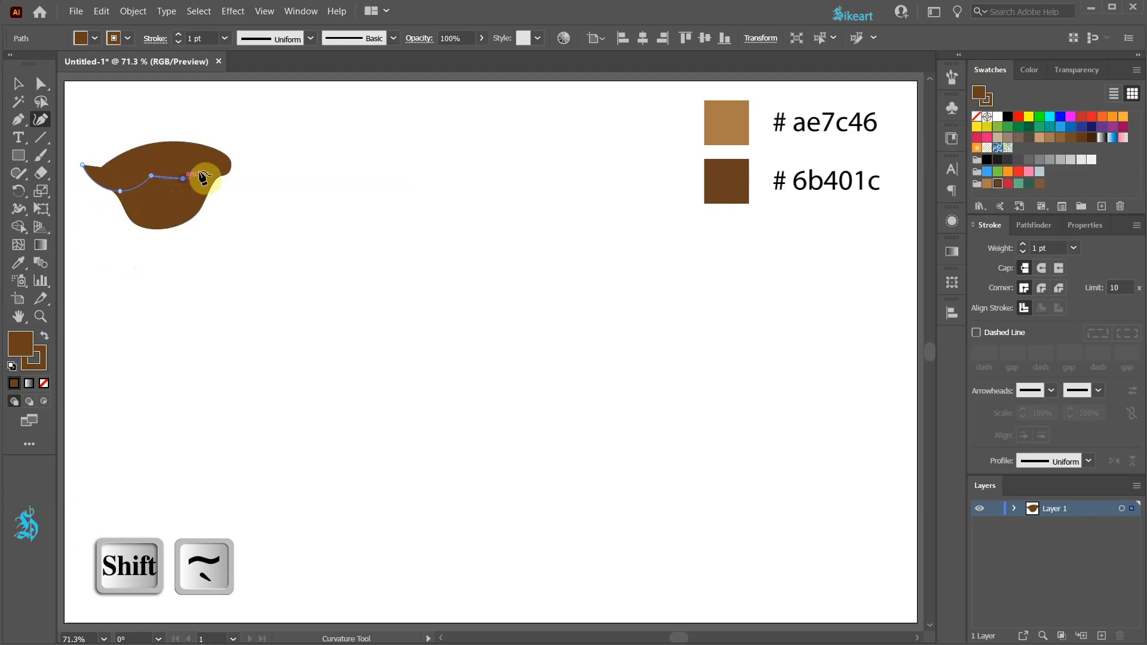
left_click(208, 170)
left_click(233, 176)
left_click(235, 129)
left_click(123, 120)
left_click(83, 165)
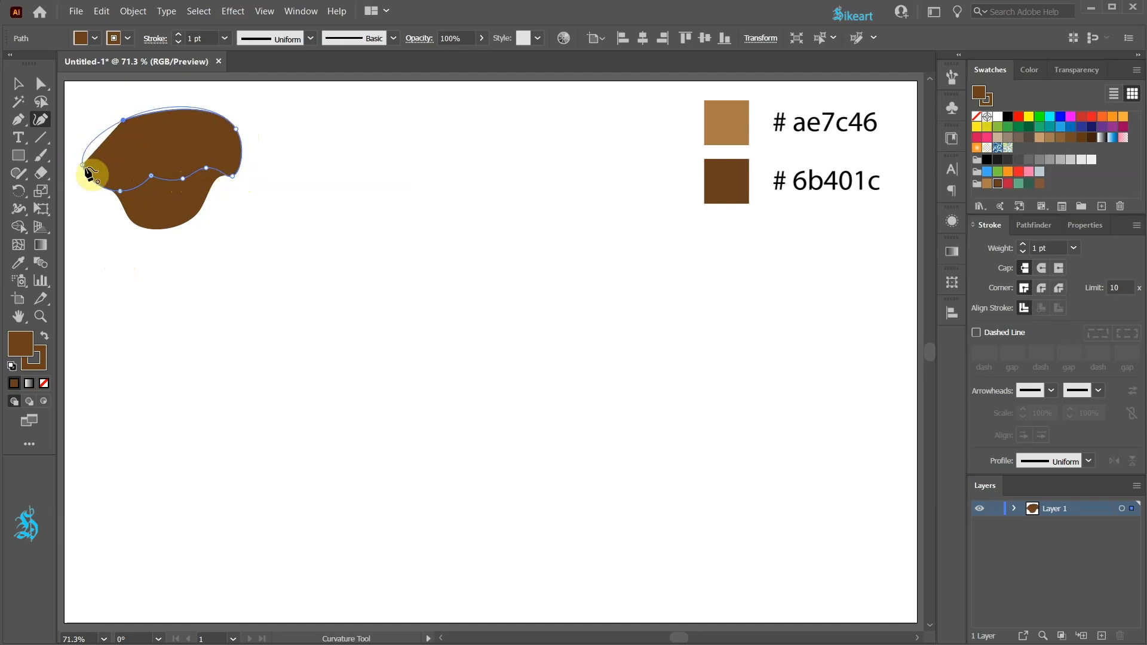
left_click(990, 187)
Select the cap and body together and remove the cap area outside the body with the Shape Builder tool
key("v")
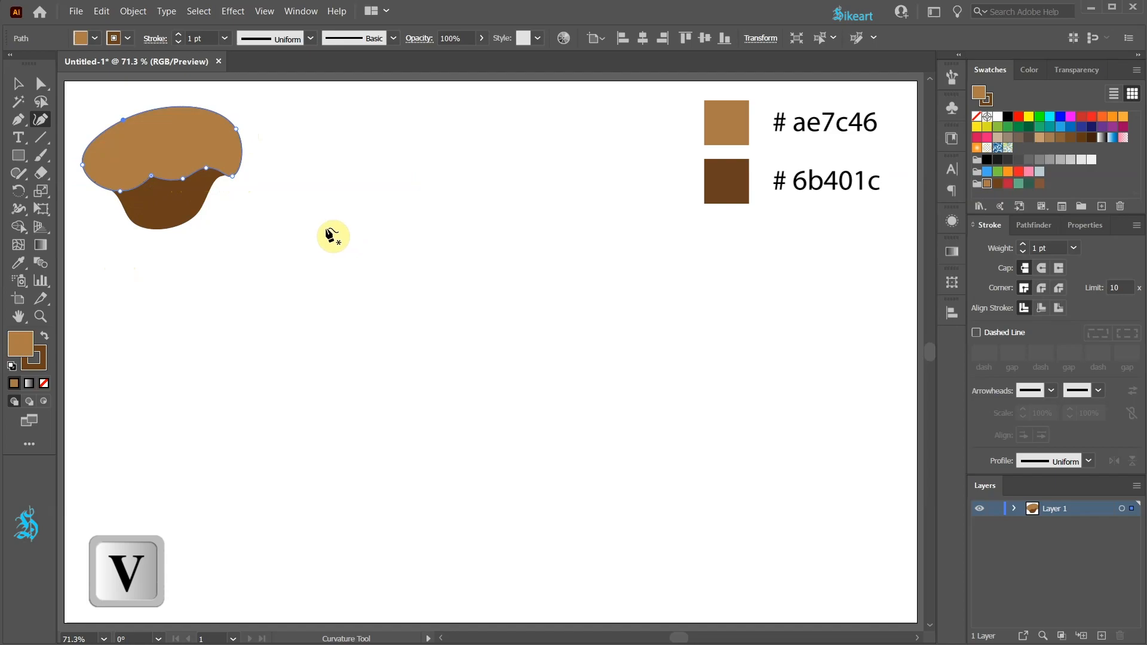
left_click(171, 225, "shift")
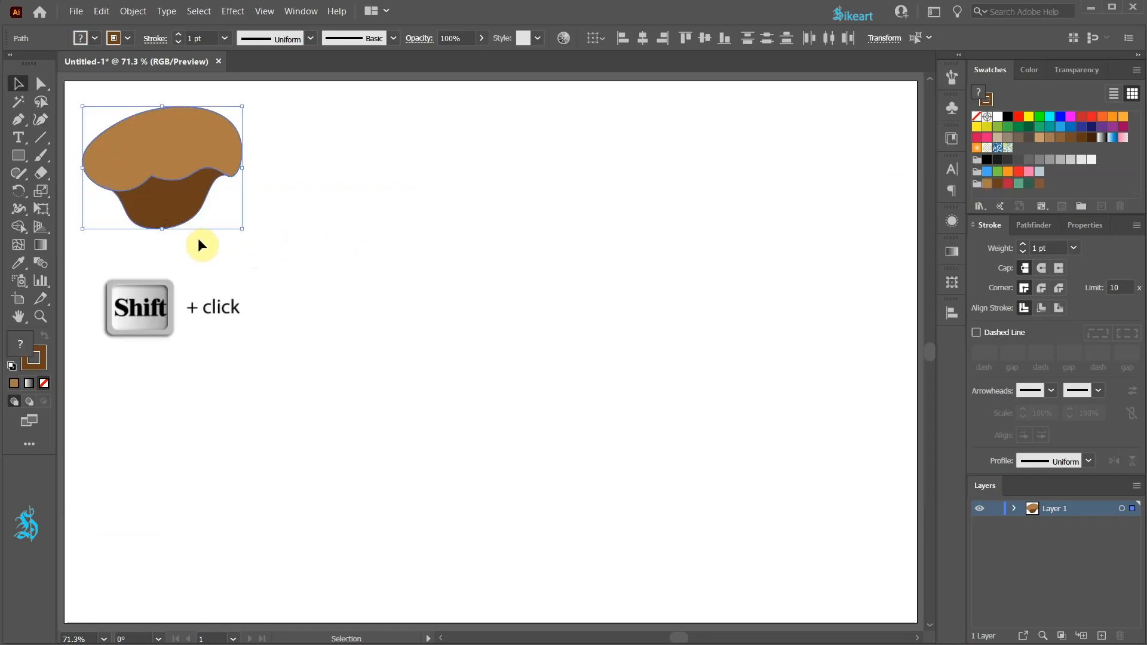
key("shift+m")
left_click(18, 230)
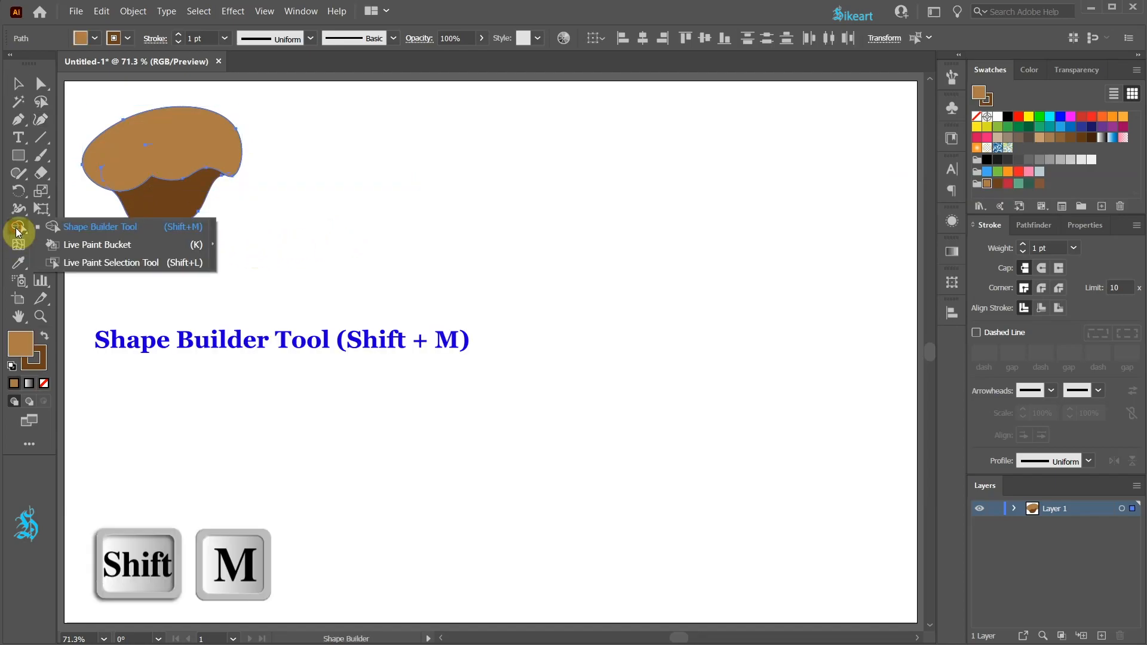
left_click(57, 226)
key("alt")
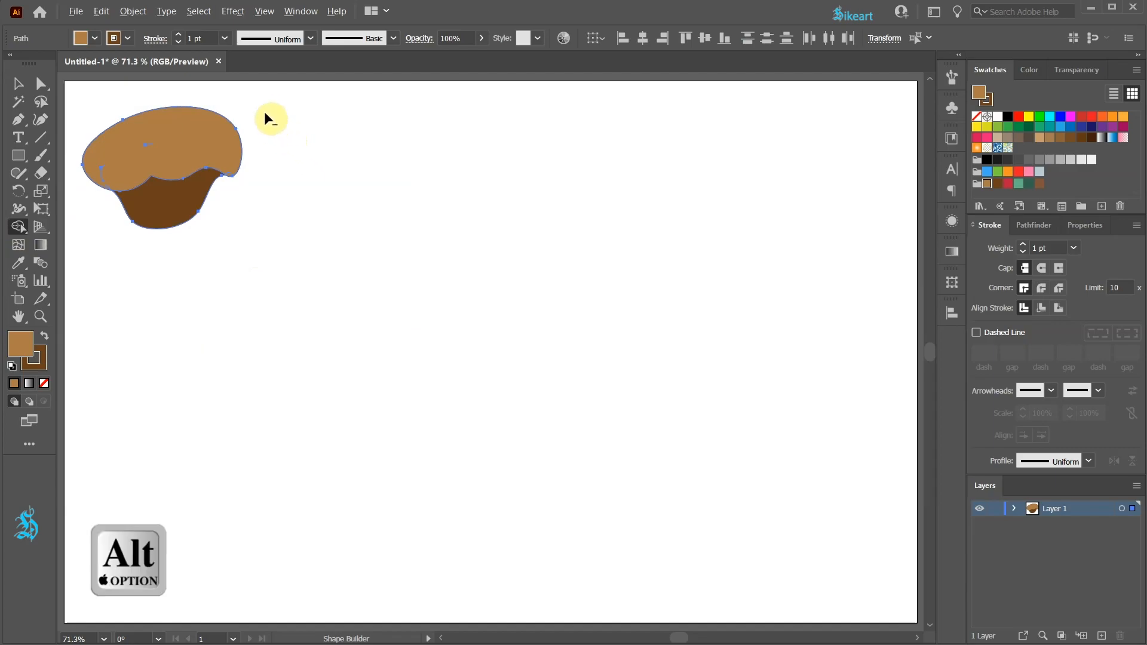
left_click(188, 120, "alt")
Group the trimmed cap and body of the first scale and deselect the group
key("v")
left_click(304, 124)
left_click_drag(186, 162, 300, 166)
key("ctrl+z")
left_click_drag(226, 217, 280, 251)
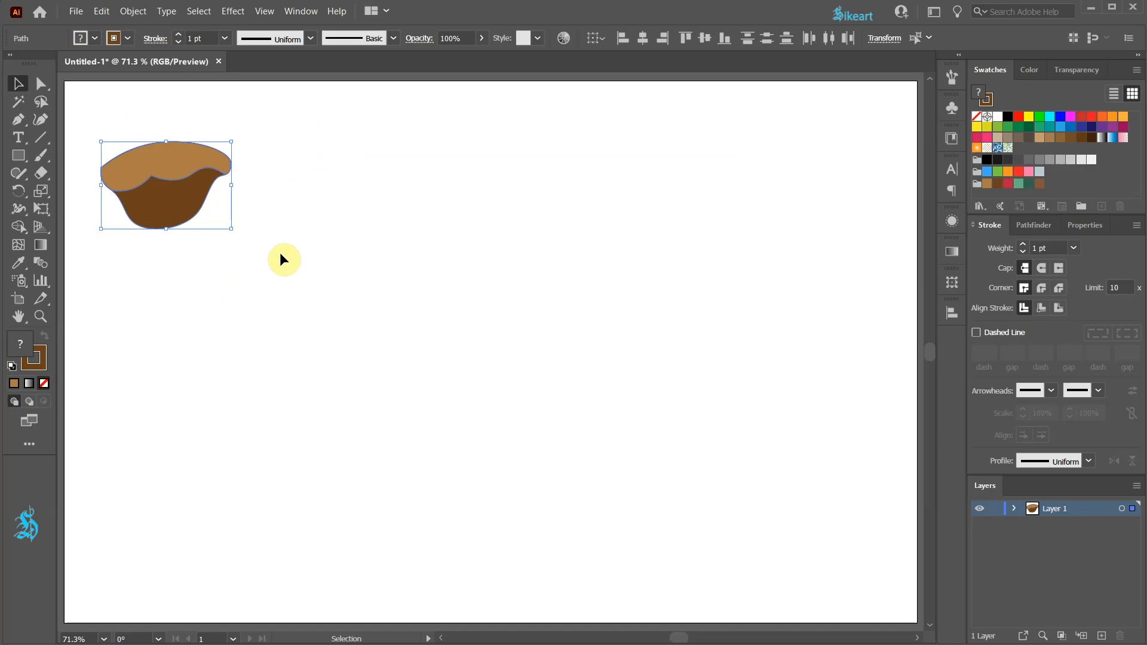
key("ctrl+g")
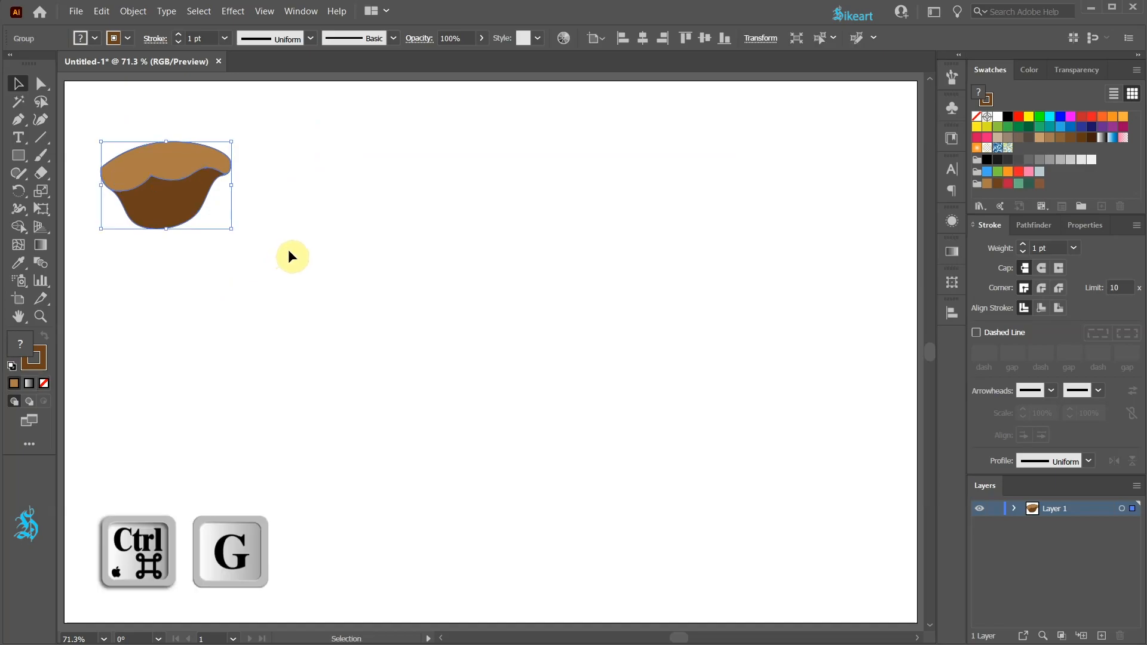
left_click(289, 251)
Draw the second scale's wide bowl-shaped body beside the first with the Curvature tool, filled with #6b401c
key("shift+asciitilde")
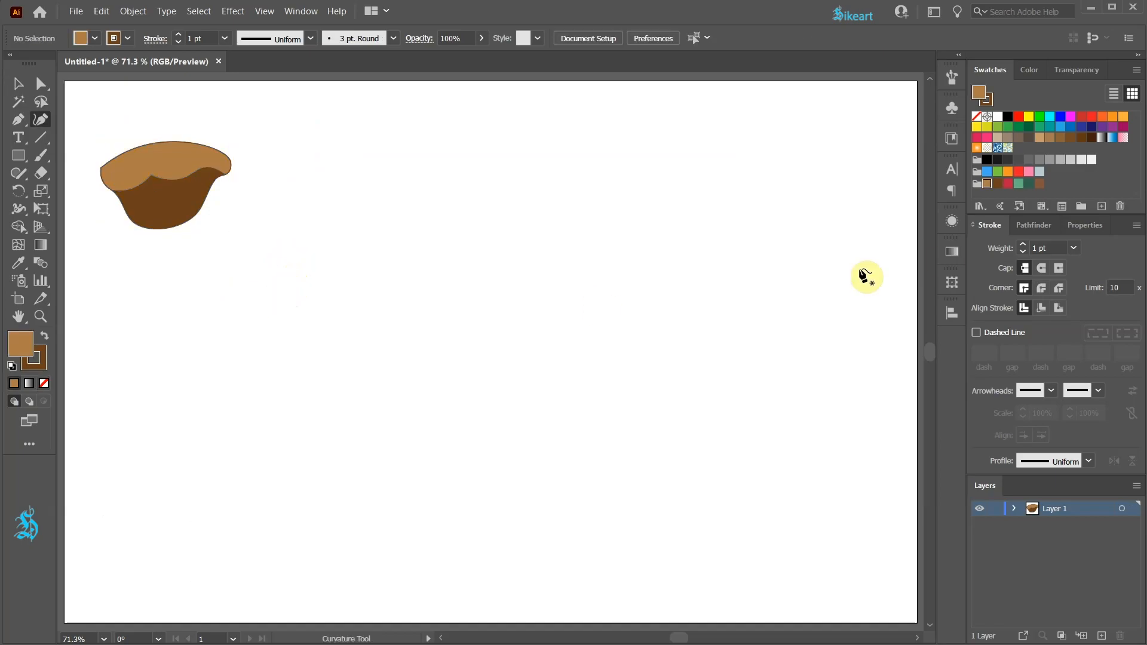
left_click(998, 184)
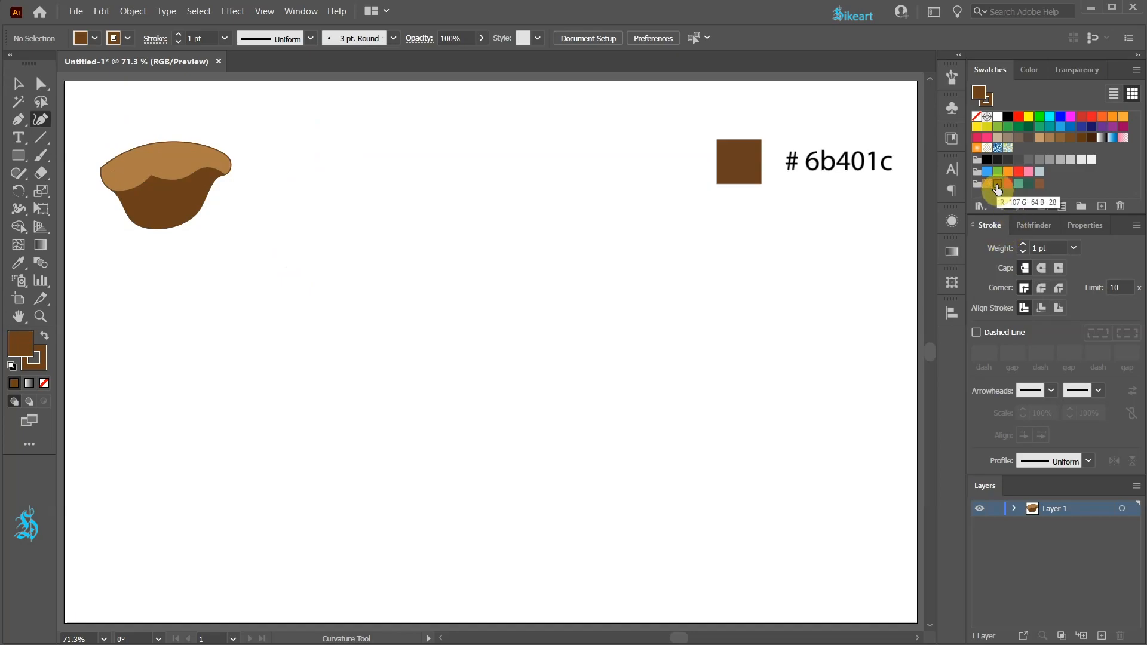
left_click(313, 157)
left_click(301, 163)
left_click(281, 156)
left_click(262, 178)
left_click(318, 230)
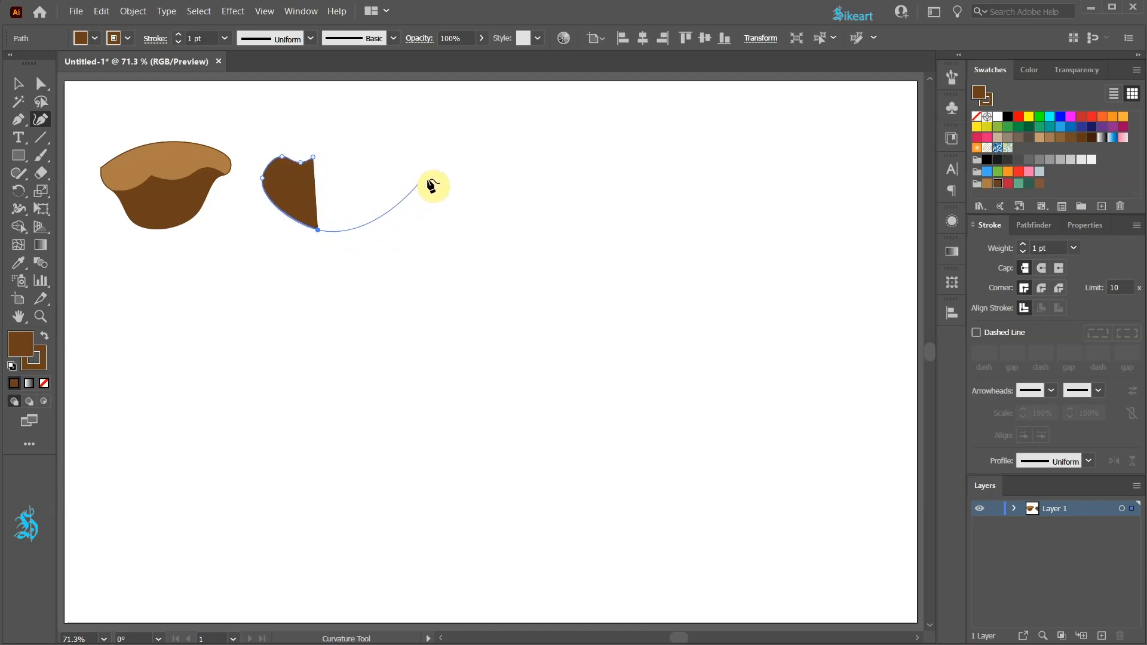
left_click(437, 173)
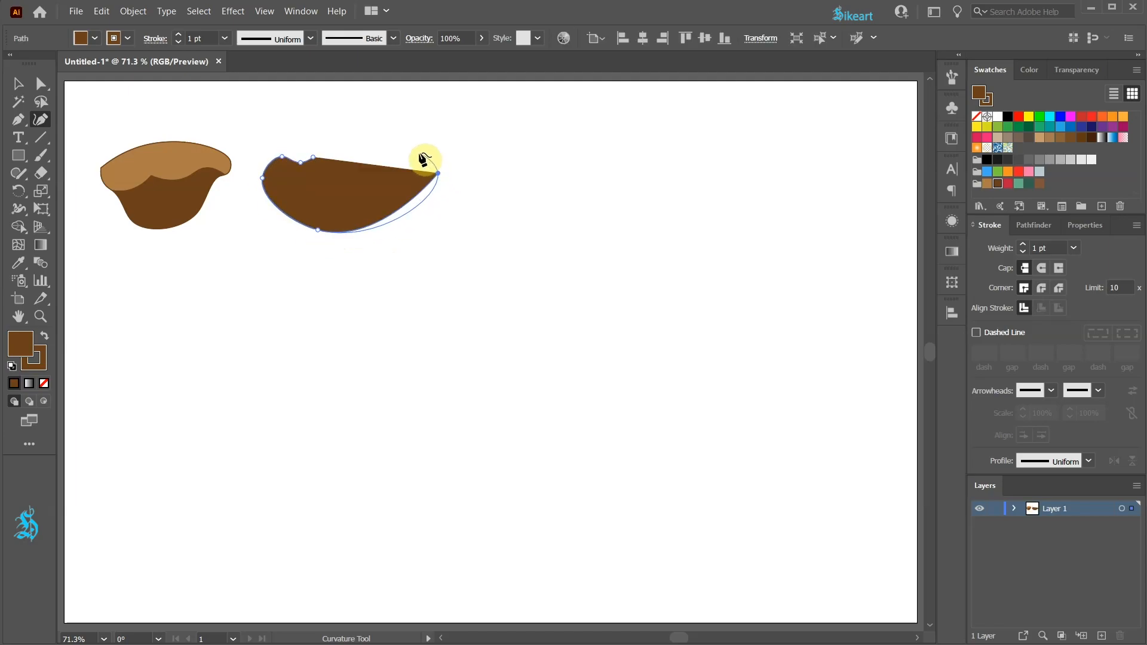
left_click(420, 153)
left_click(357, 134)
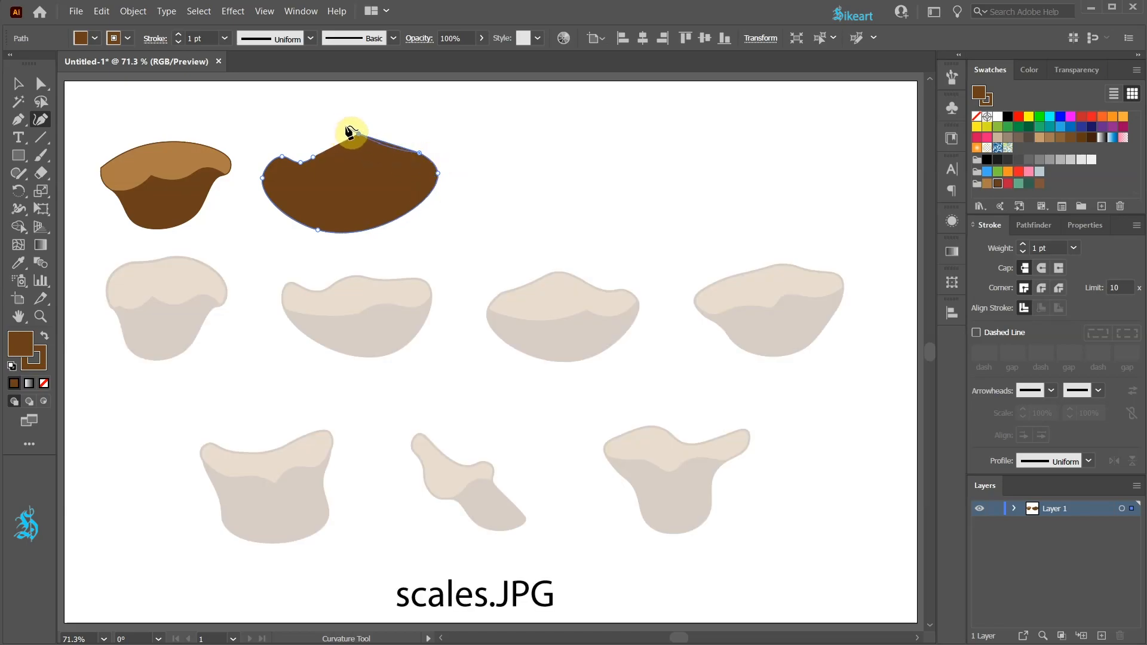
left_click(342, 127)
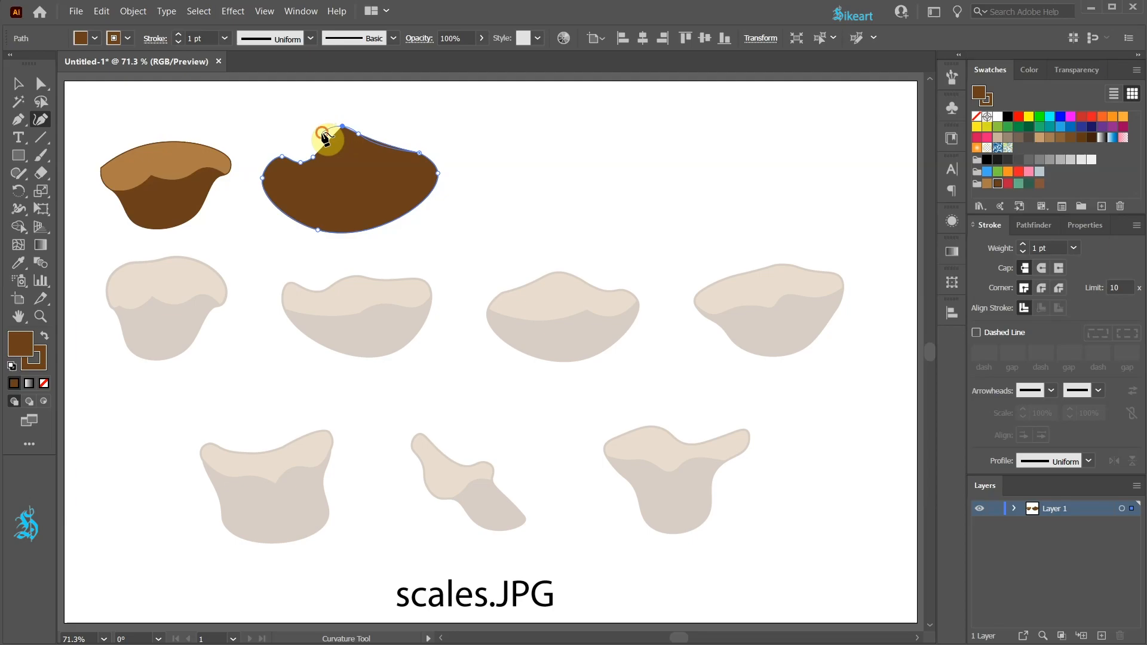
left_click(322, 133)
Add a closed cap shape overlapping the upper part of the second scale's body, filled with #ae7c46
left_click_drag(312, 162, 402, 187)
left_click(987, 184)
key("Escape")
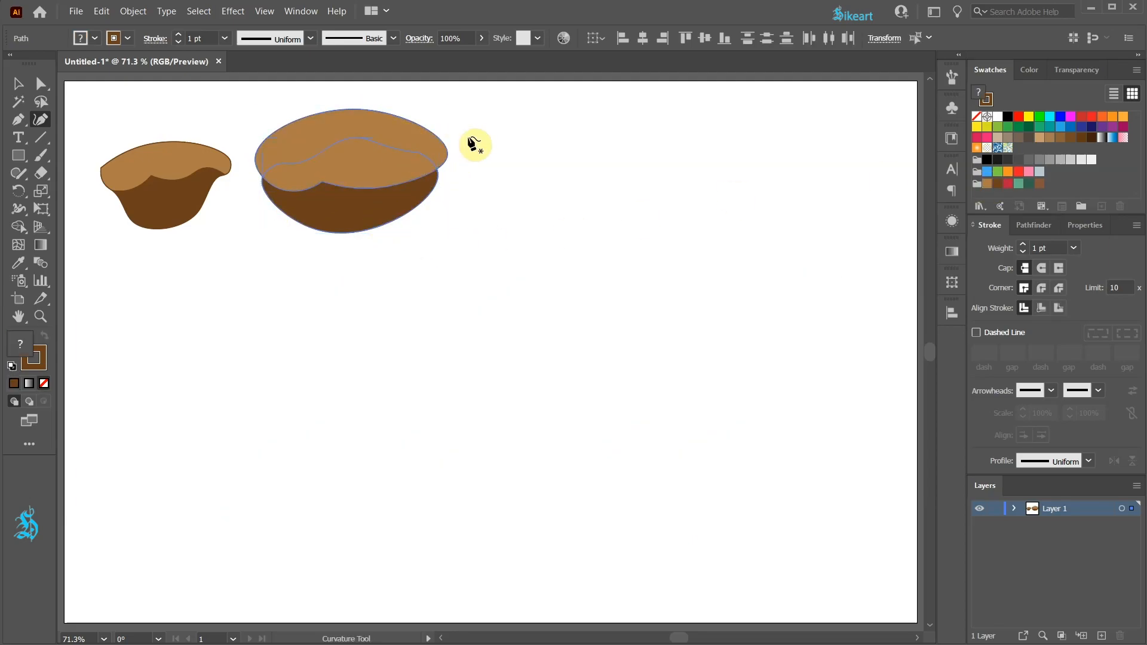
Draw the third scale in the upper row as a bowl with one upturned tip, with a dark body and light cap
left_click(468, 175)
left_click(512, 159)
left_click(586, 131)
key("Escape")
Draw the fourth scale at the end of the upper row, with a wide light cap over a tapering dark body
left_click(684, 174)
left_click(768, 217)
left_click(824, 143)
left_click(656, 158)
left_click(783, 195)
Draw the fifth scale in a second row, with a deep blocky dark body and a light cap dipping in the middle
left_click(200, 270)
left_click(321, 270)
left_click(312, 359)
key("Escape")
Draw the sixth scale as a narrow diagonal shape in the second row, with a light upper part and dark lower part
left_click(406, 286)
left_click(415, 276)
left_click(472, 316)
left_click(525, 381)
left_click(405, 286)
left_click(496, 323)
key("Escape")
Draw the seventh scale at the end of the second row, with a wide winged light cap over a narrow dark stem
left_click(615, 307)
left_click(775, 304)
left_click(577, 289)
left_click(789, 258)
key("i")
left_click(530, 187)
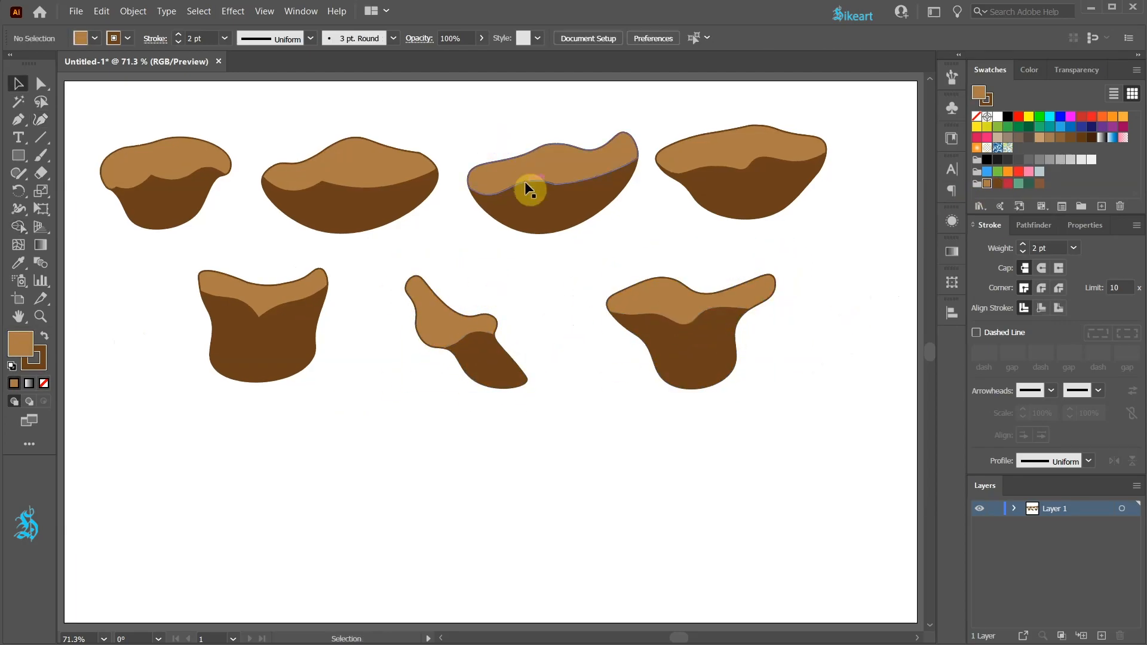
Scale all seven scales down together and move them to the upper-right area of the artboard
key("v")
key("ctrl+a")
left_click_drag(830, 391, 433, 270)
left_click_drag(226, 180, 660, 141)
left_click_drag(547, 227, 485, 251)
left_click(655, 326)
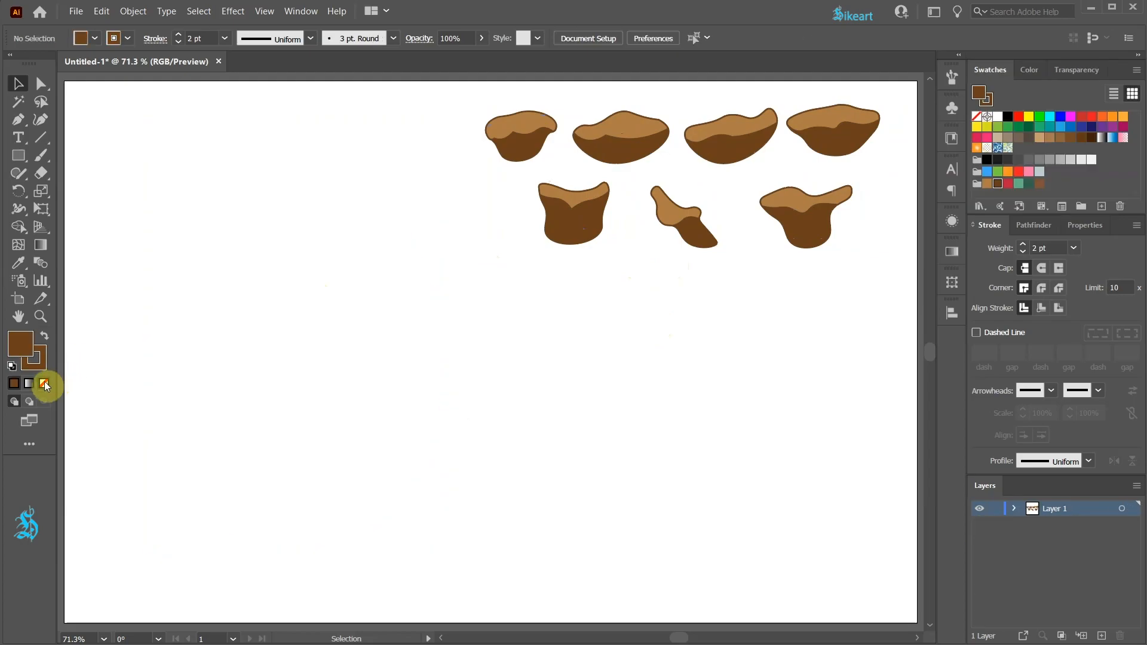
Draw a tall ellipse with no fill and a 2 pt #ff761e stroke on the empty left half of the artboard
left_click(44, 383)
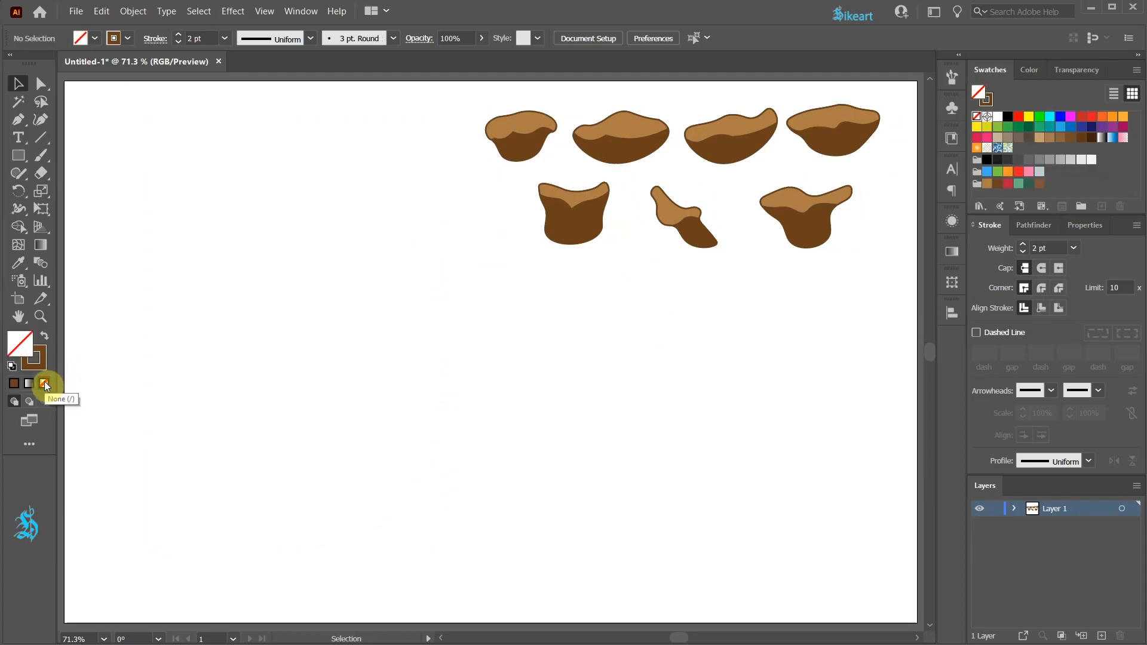
left_click(33, 365)
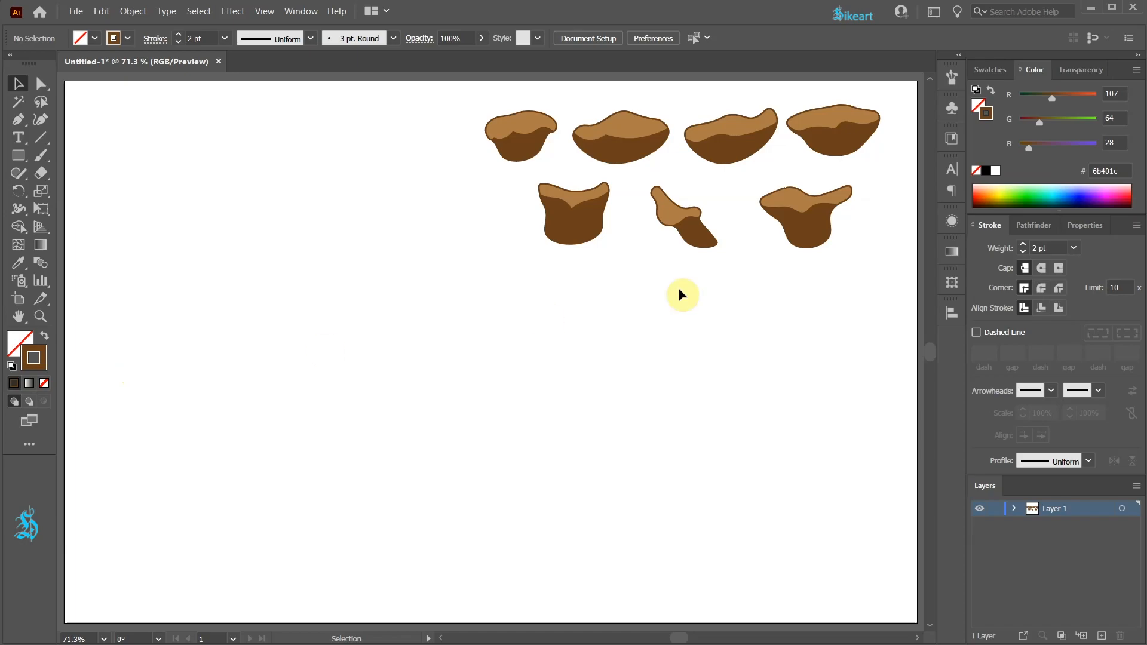
left_click(980, 193)
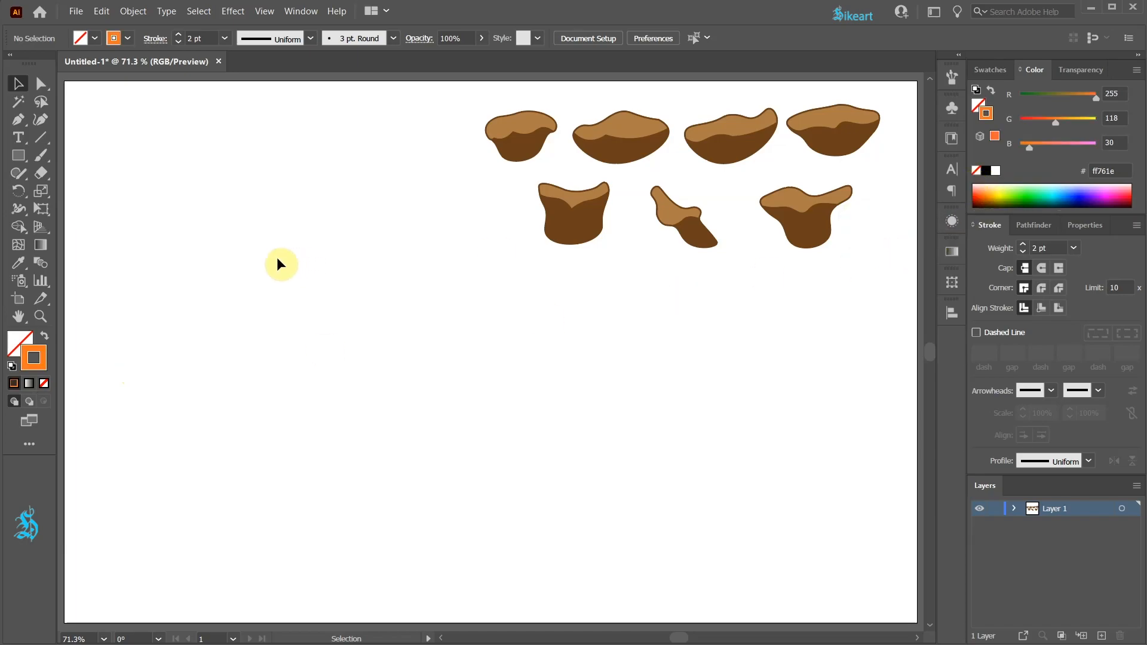
key("l")
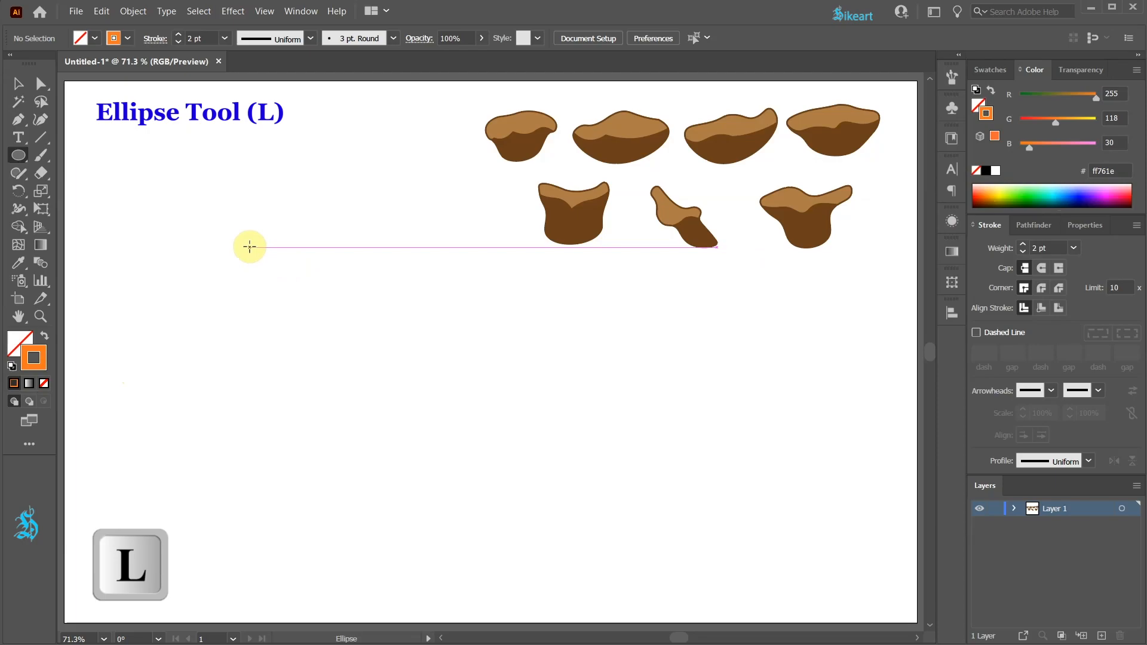
mouse_move(153, 142)
left_mouse_down()
mouse_move(460, 583)
mouse_move(471, 578)
mouse_move(443, 550)
left_mouse_up()
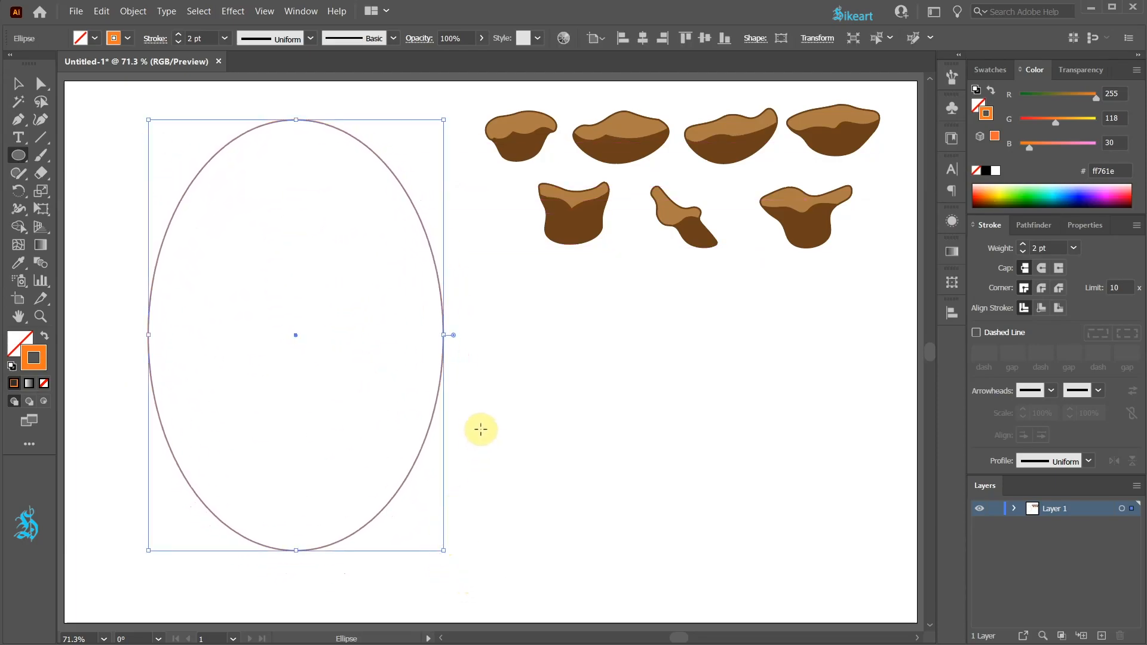
Reshape the ellipse into an egg by narrowing its top curve, broadening its bottom curve and lowering both side anchor points
key("shift+c")
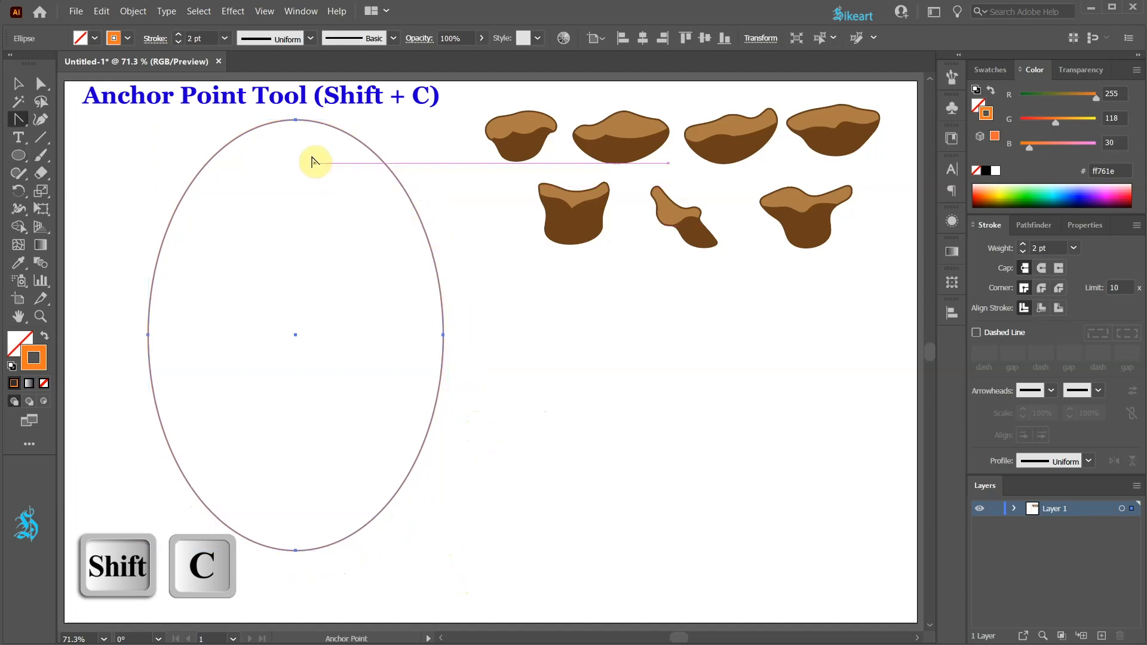
left_click_drag(295, 119, 347, 115)
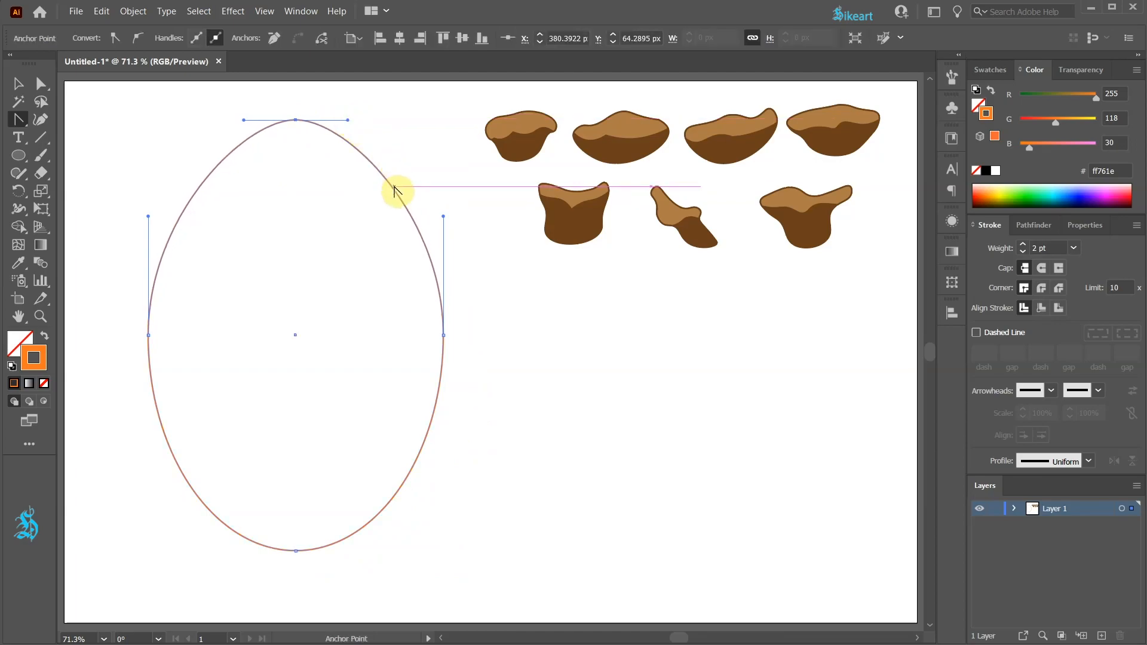
left_click_drag(295, 549, 211, 550)
key("a")
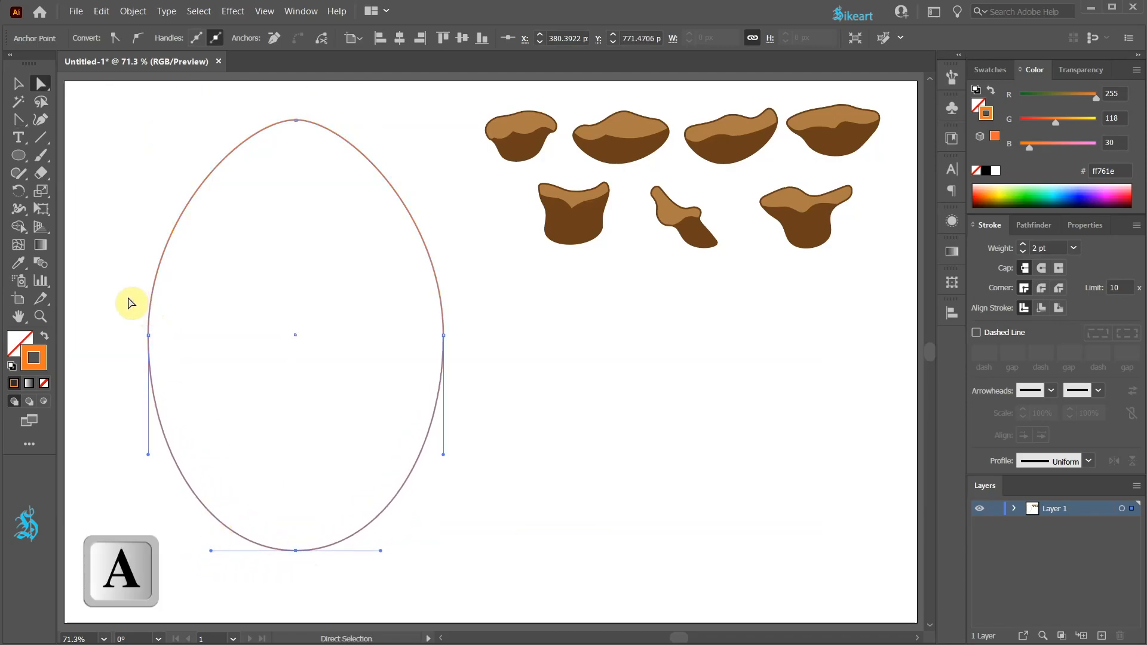
left_click_drag(114, 303, 484, 370)
left_click_drag(442, 335, 444, 369)
Expand Layer 1 and lock the egg-shaped path
key("v")
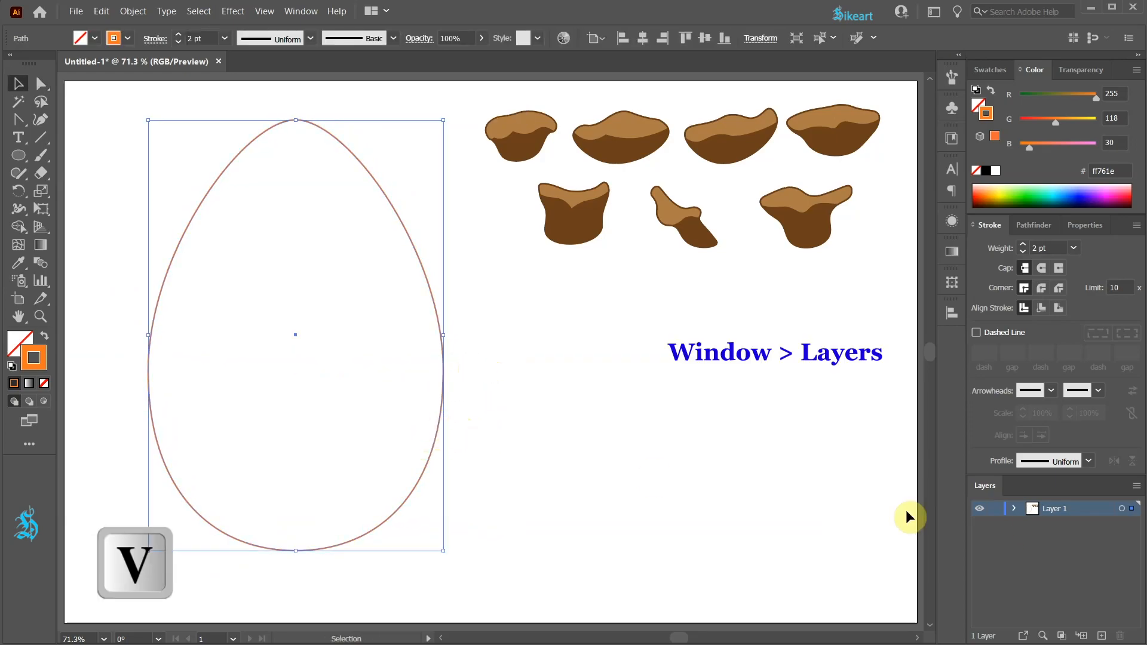
left_click(1014, 508)
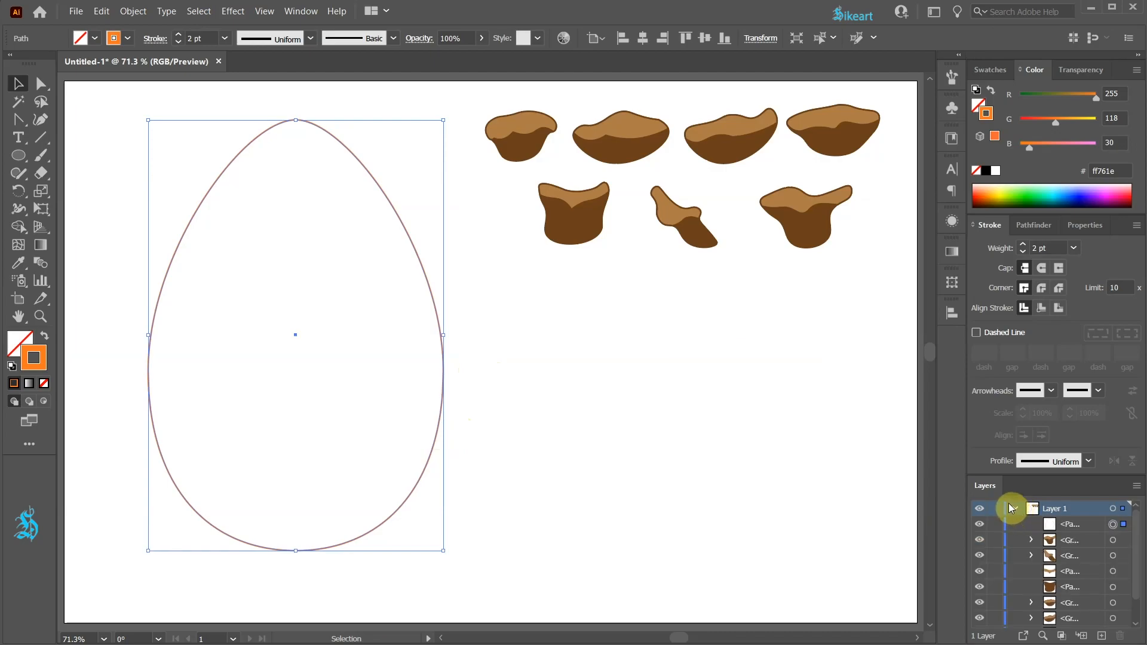
left_click(993, 526)
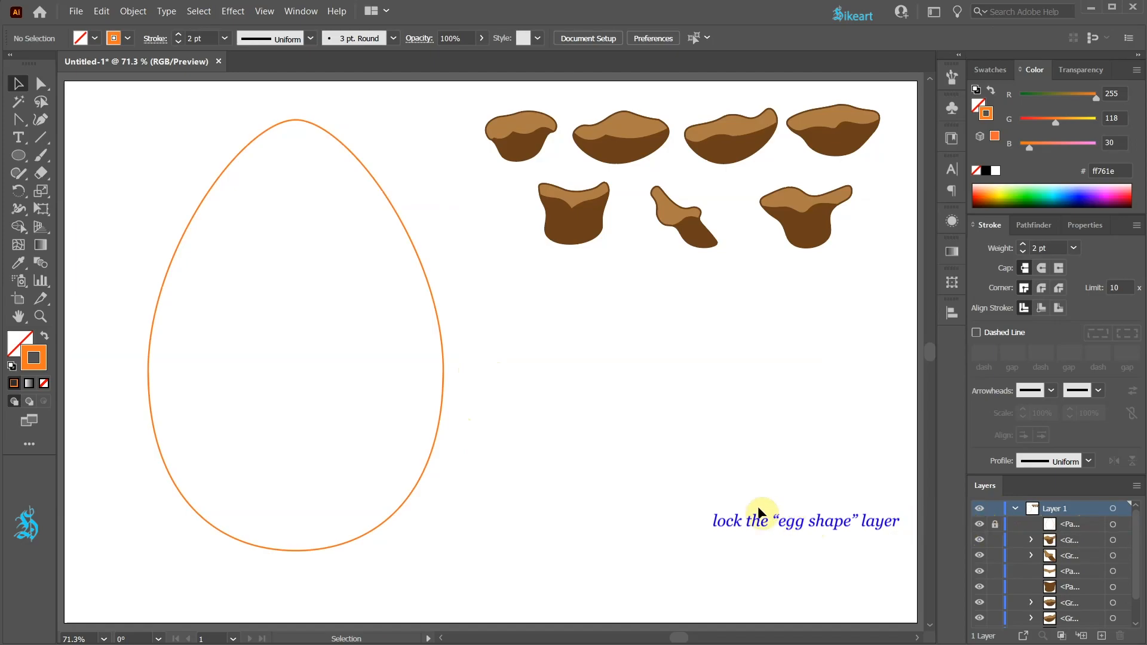
Place a copy of the first scale at the egg's tip and a copy of the second scale just below it
key("v")
left_click_drag(515, 135, 298, 157)
key("alt")
left_click(631, 148)
left_click_drag(635, 144, 267, 205)
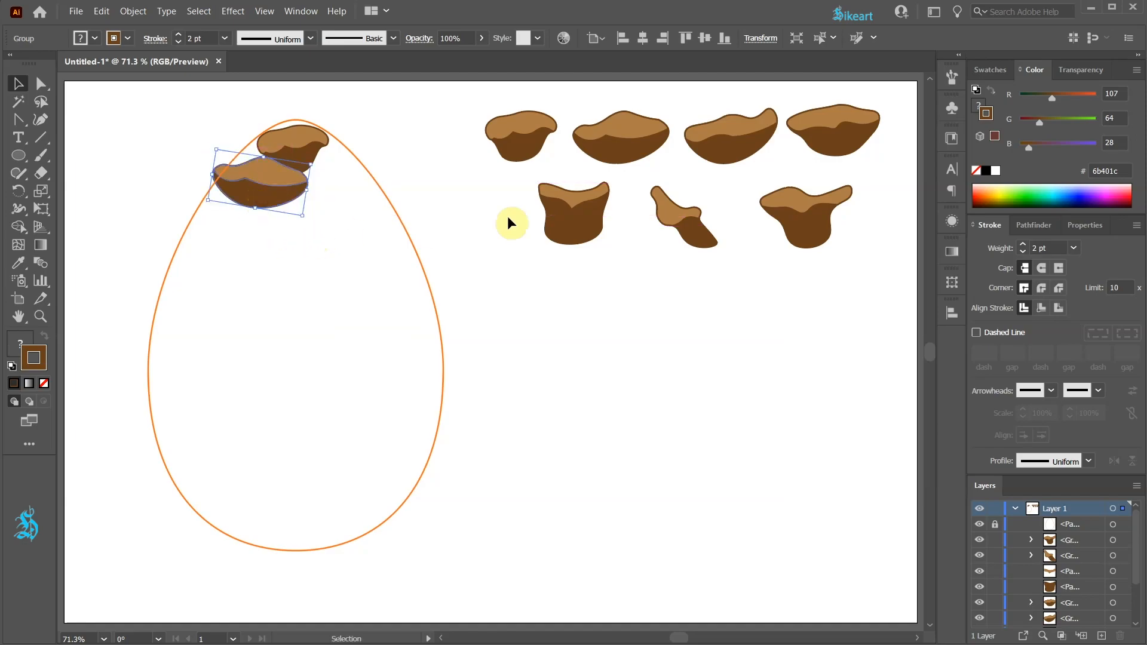
Place a copy of the third scale opposite the second one below the tip and rotate its outer end upward
left_click_drag(730, 153, 327, 184)
left_click_drag(251, 198, 222, 168)
key("r")
left_click(297, 185)
left_click(334, 176, "ctrl")
left_click(296, 178)
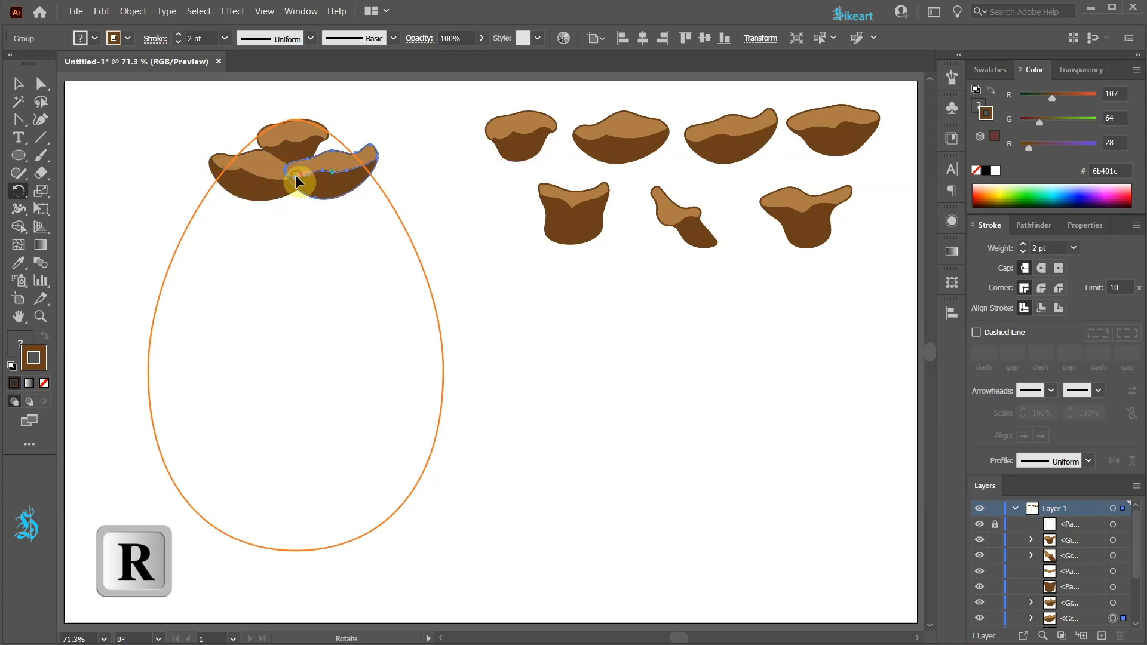
left_click_drag(377, 162, 367, 149)
left_click(442, 198, "ctrl")
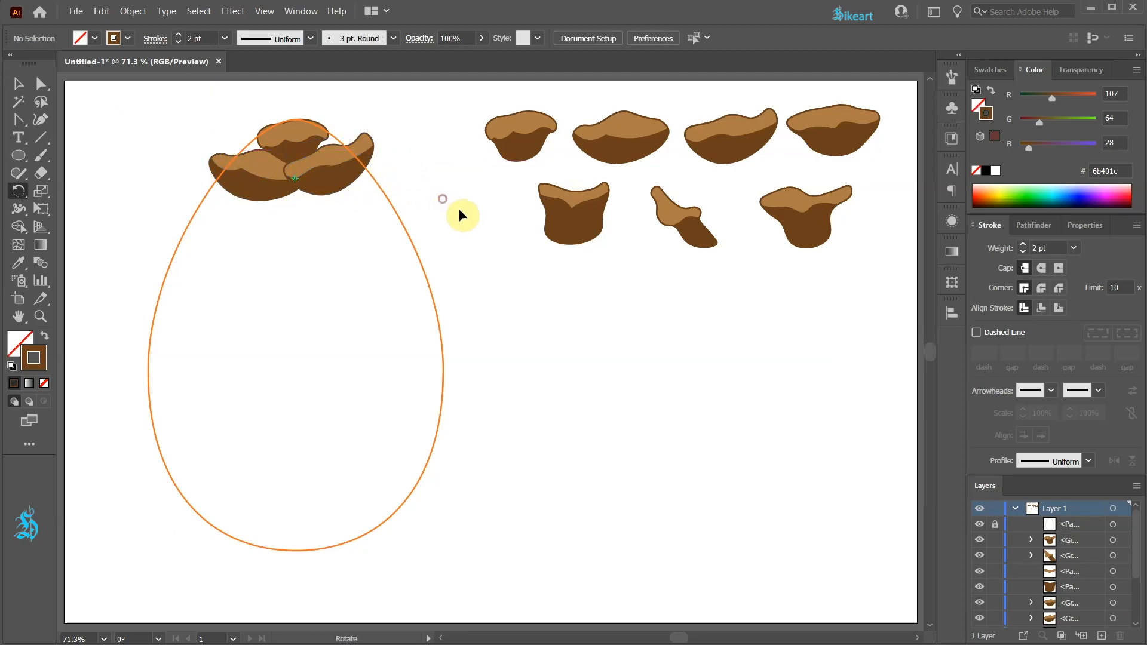
Place a copy of the cup-shaped fifth scale centred beneath the second row of scales
key("v")
left_click(582, 239)
left_click_drag(582, 239, 292, 222)
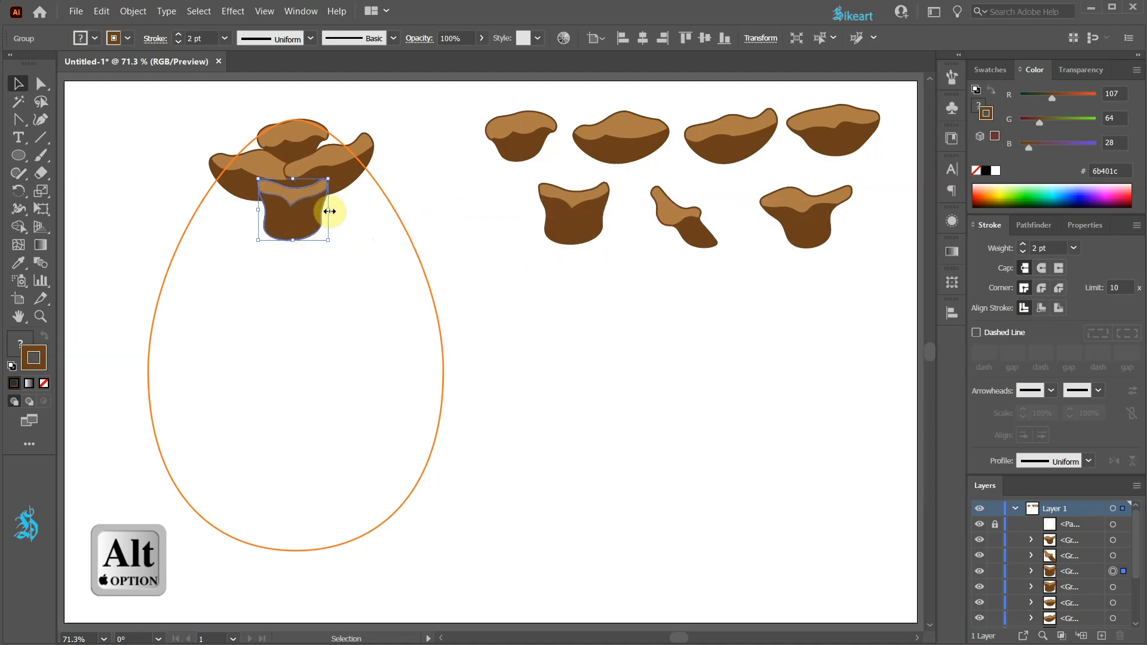
Reshape the light area of the new central scale with the Curvature Tool to give it a wavier lower edge
scroll(267, 195, "up", 1)
scroll(266, 194, "up", 2)
key("shift+grave")
left_click(381, 282)
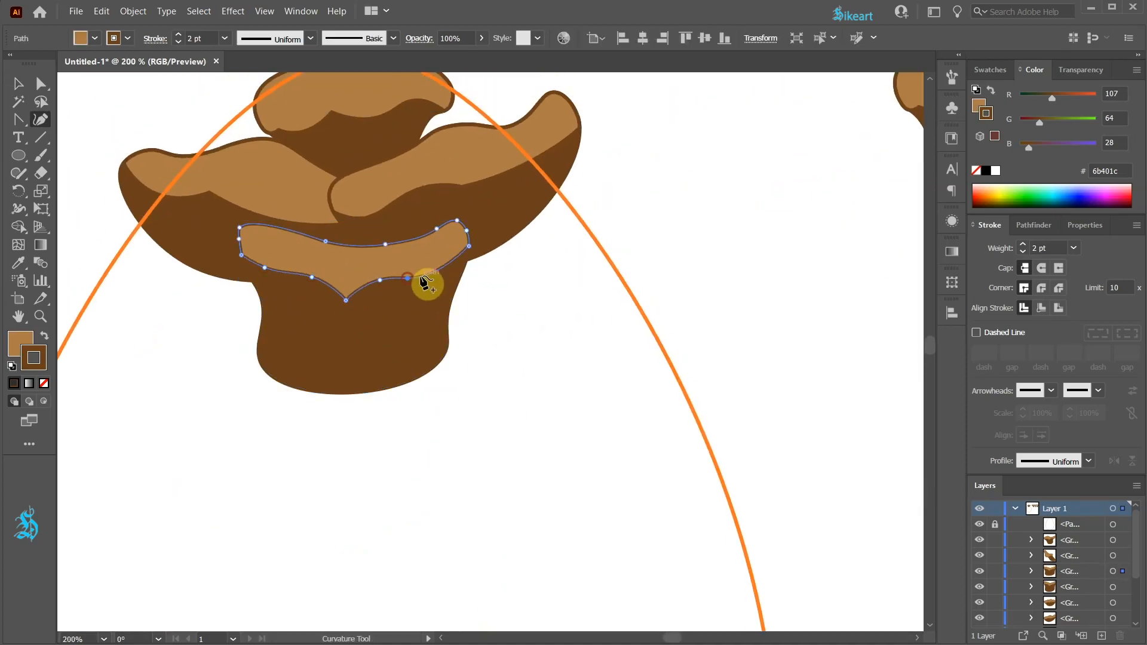
scroll(478, 299, "down", 2)
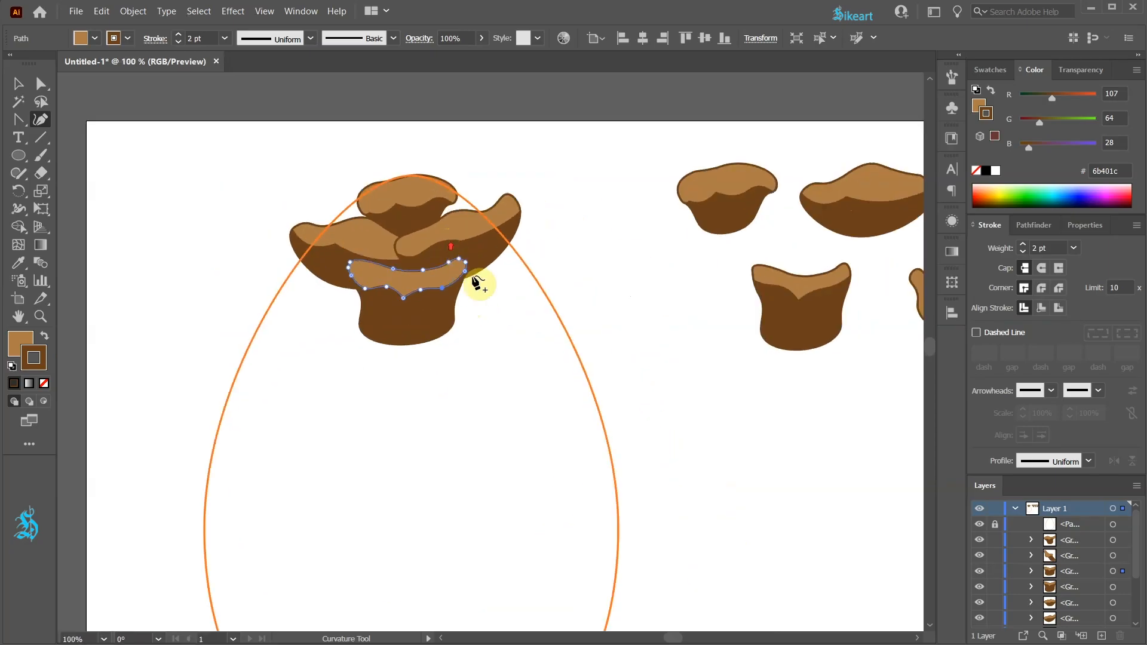
key("v")
left_click(568, 265)
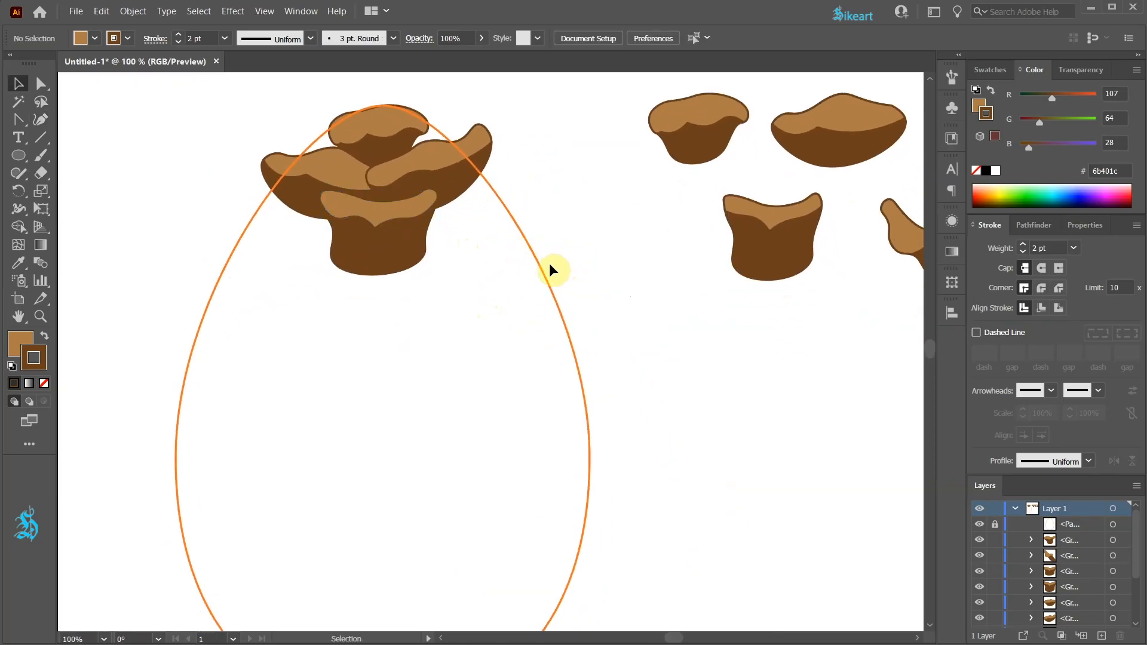
scroll(556, 272, "down", 1)
left_click_drag(588, 310, 477, 274)
key("ctrl+0")
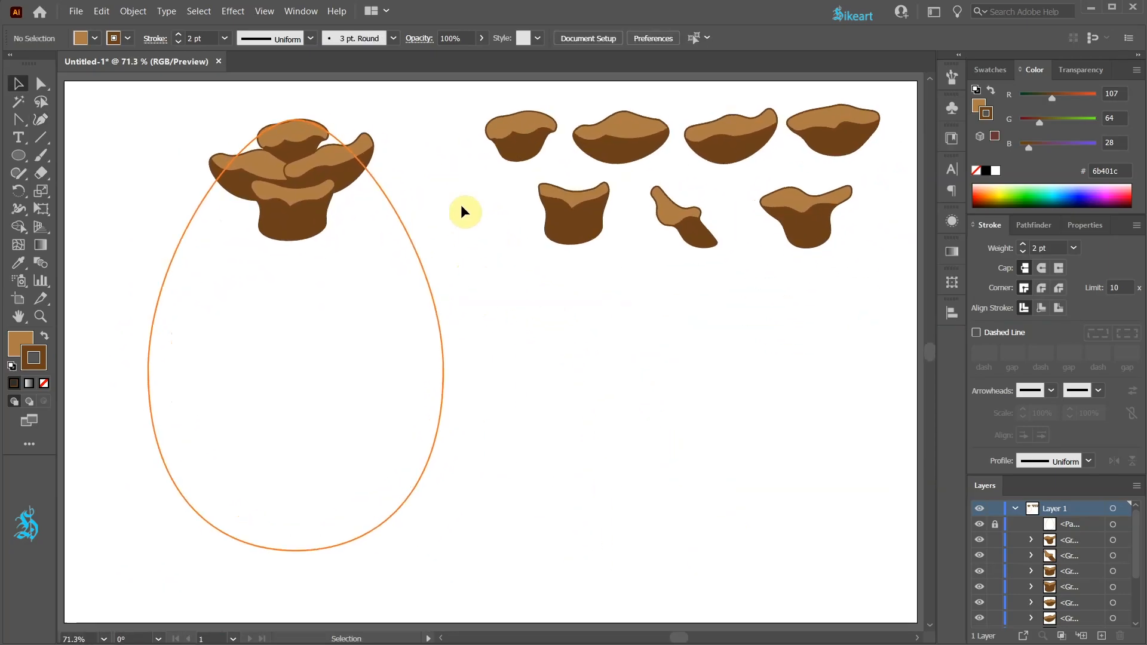
Duplicate the seventh scale straight below itself and reflect the copy across the vertical axis
left_click(800, 225)
left_click_drag(815, 223, 816, 315)
key("o")
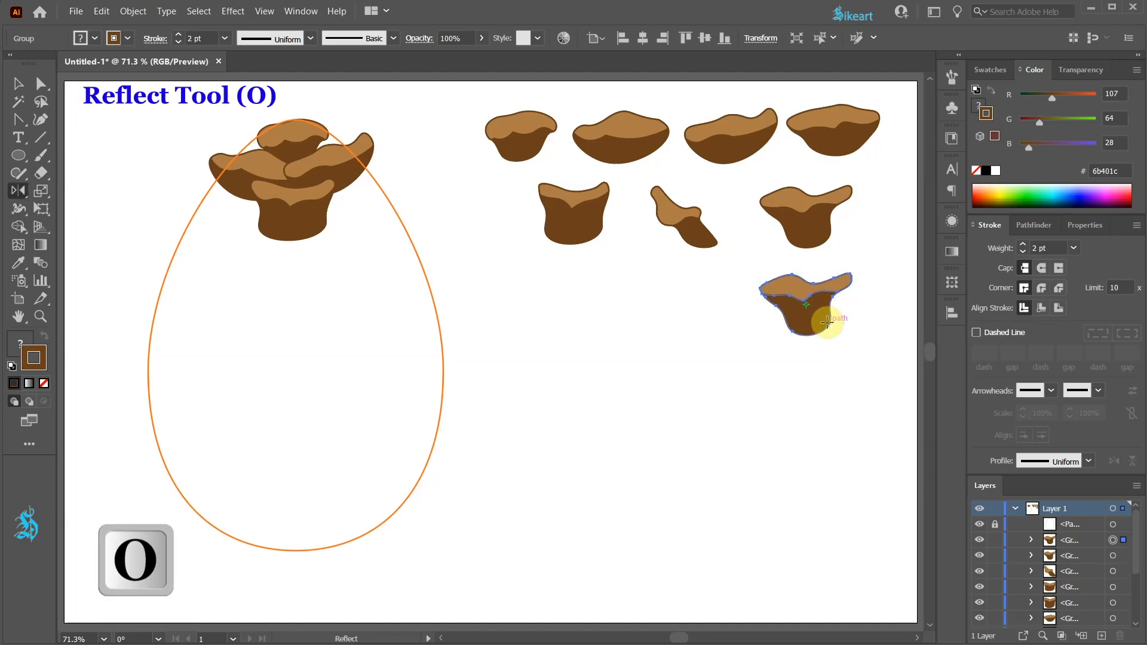
key("Return")
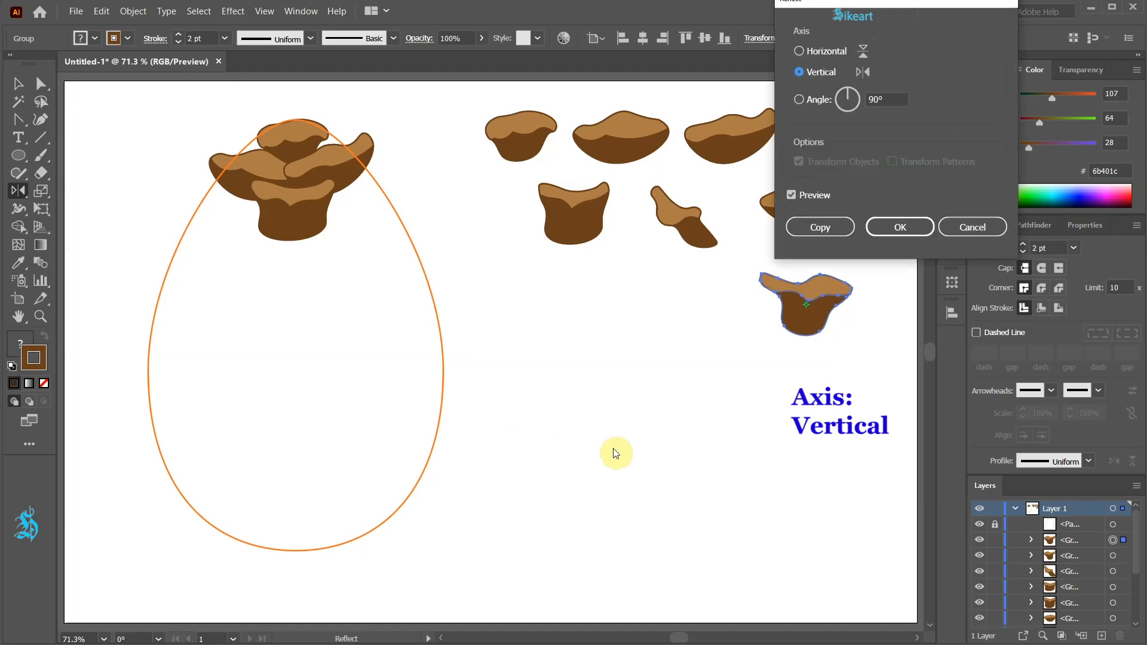
left_click(909, 239)
key("v")
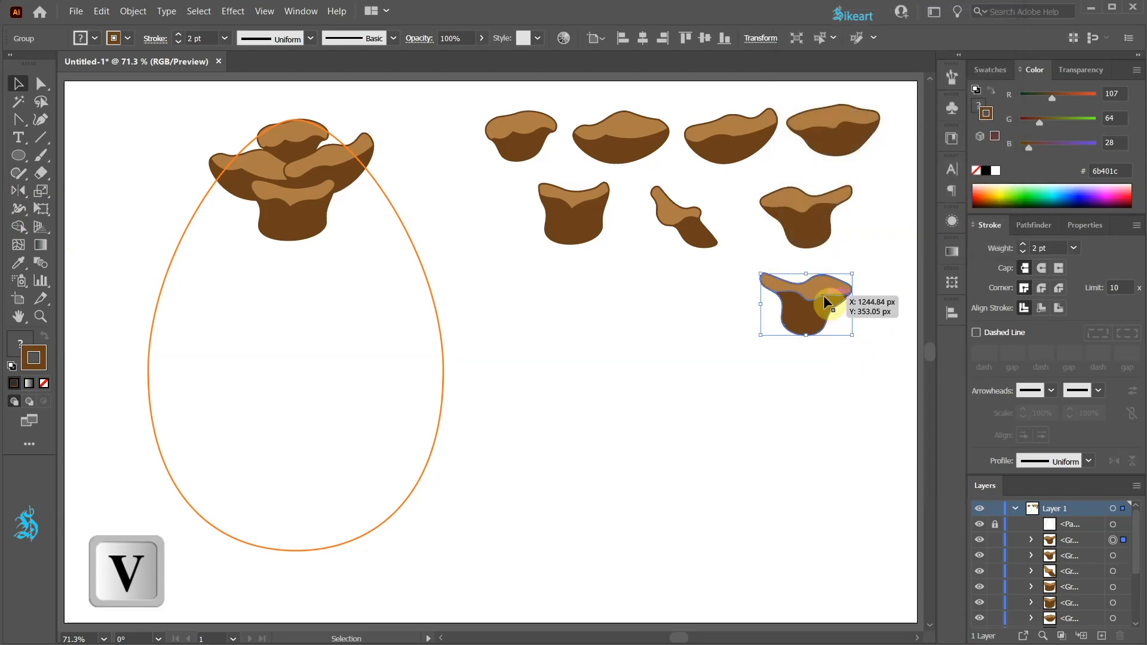
Flank the central cup-shaped scale with a copy of the mirrored scale on its left and a tilted wide scale on its right
left_click_drag(815, 316, 245, 231)
left_click_drag(639, 158, 344, 228)
left_click_drag(409, 253, 356, 207)
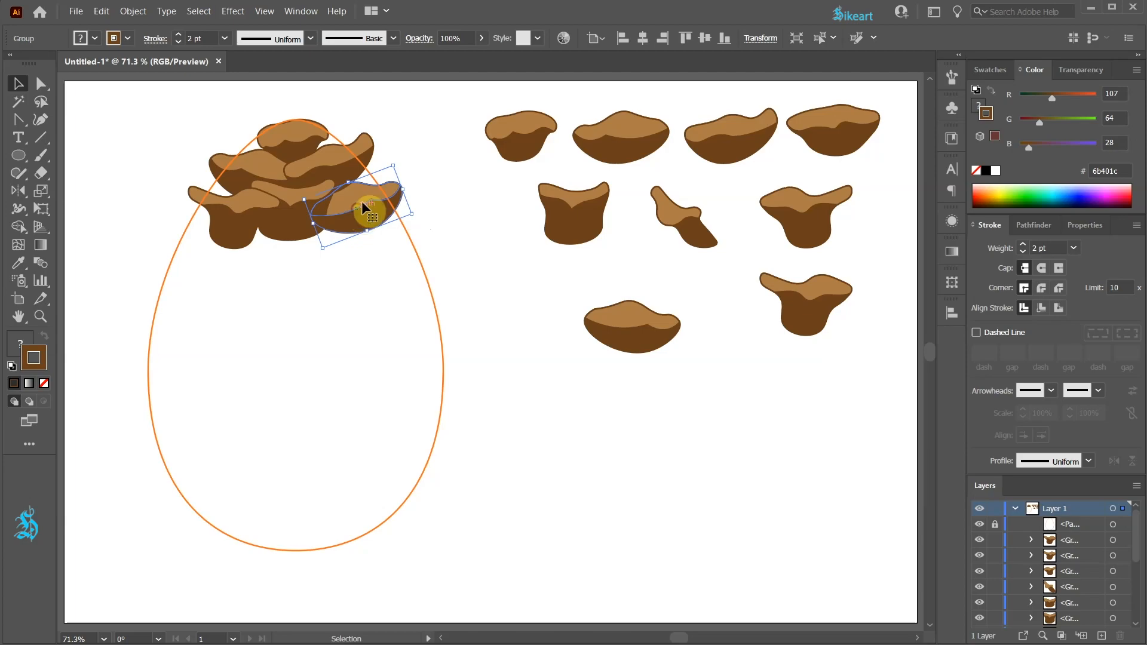
Bring the third row's right scale forward in the stacking order and nudge the left scale slightly inward
key("a")
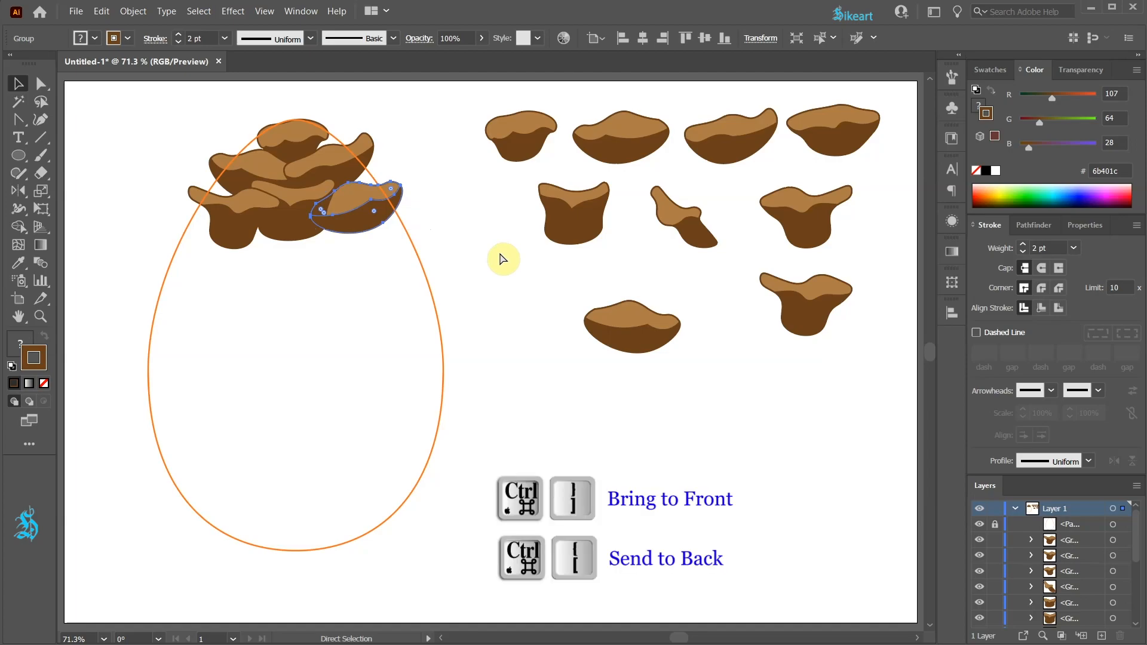
key("ctrl+]")
key("ctrl+]")
left_click(360, 225)
left_click_drag(242, 225, 245, 226)
left_click_drag(282, 254, 279, 259)
left_click(526, 216)
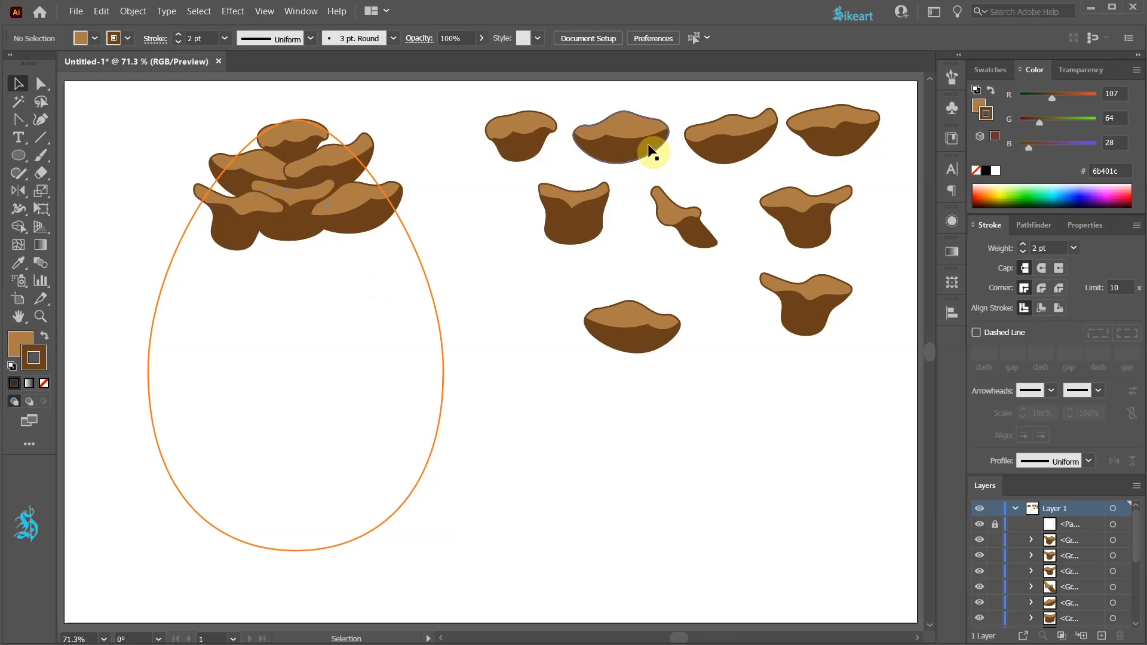
Place a copy of the second scale at the left edge below the third row and bring it to the front
left_click_drag(647, 146, 237, 260)
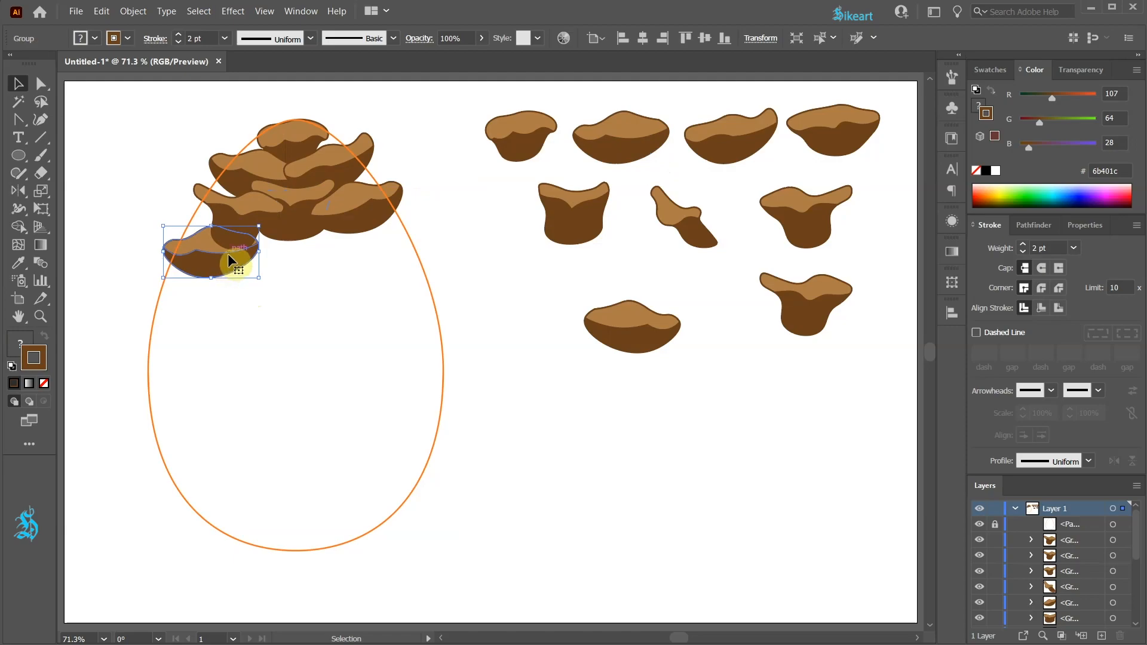
right_click(228, 256)
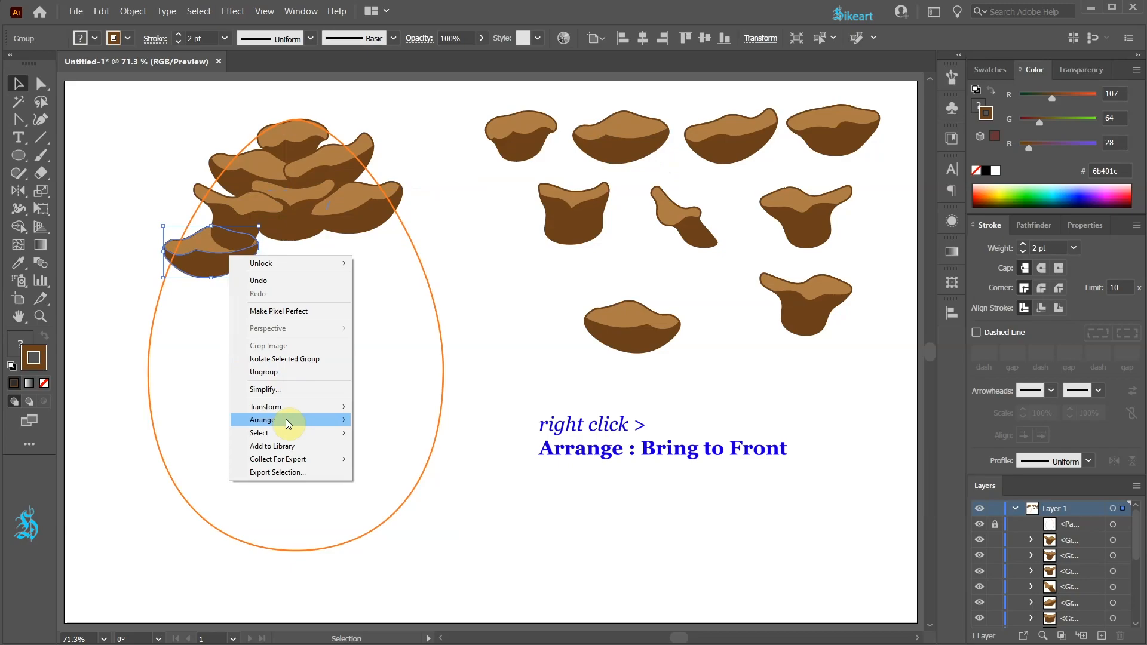
mouse_move(286, 418)
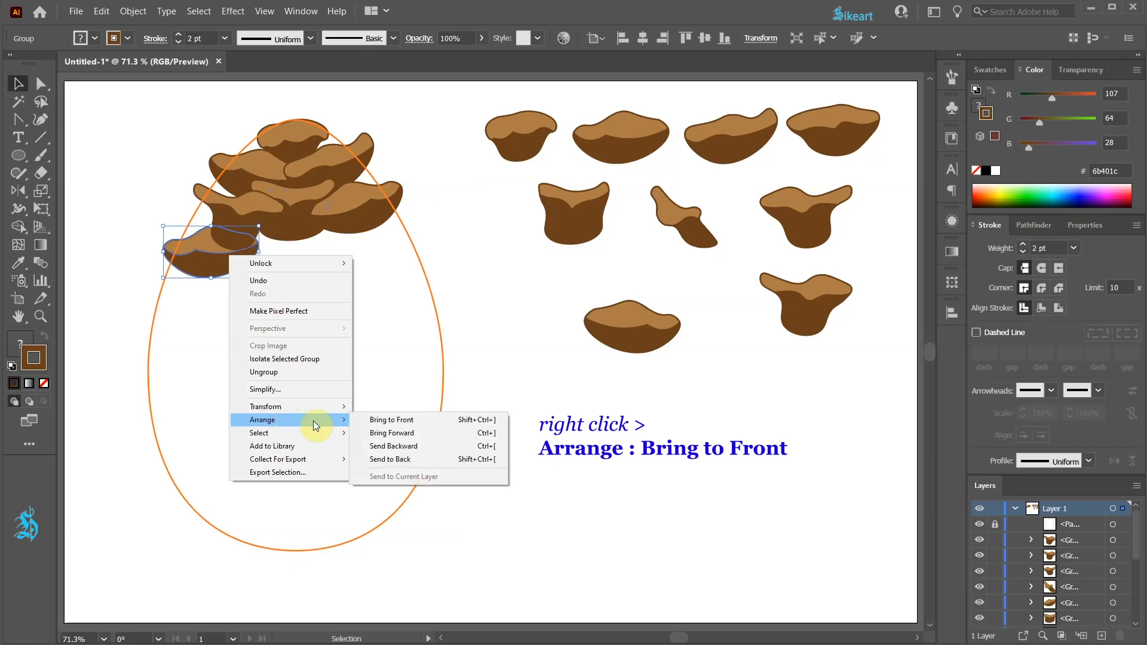
left_click(393, 420)
mouse_move(224, 252)
left_mouse_down()
mouse_move(251, 299)
mouse_move(228, 243)
left_mouse_up()
Continue the rows with copies of the second and seventh scales, placing the narrow scale at the left edge and its mirrored copy at the right
left_click(820, 222)
left_click_drag(819, 222, 302, 259)
left_click_drag(687, 221, 193, 273)
left_click_drag(621, 146, 374, 266)
left_click_drag(691, 231, 691, 293)
left_click_drag(687, 286, 412, 304)
Fill the cone's middle rows out to both edges with copies of the wide, cup-shaped, seventh and mirrored scales
left_click_drag(805, 310, 188, 310)
left_click_drag(632, 335, 262, 313)
left_click_drag(732, 146, 418, 344)
left_click_drag(574, 221, 329, 358)
left_click_drag(575, 221, 236, 342)
left_click_drag(806, 311, 277, 350)
left_click_drag(806, 227, 415, 385)
left_click_drag(807, 311, 183, 384)
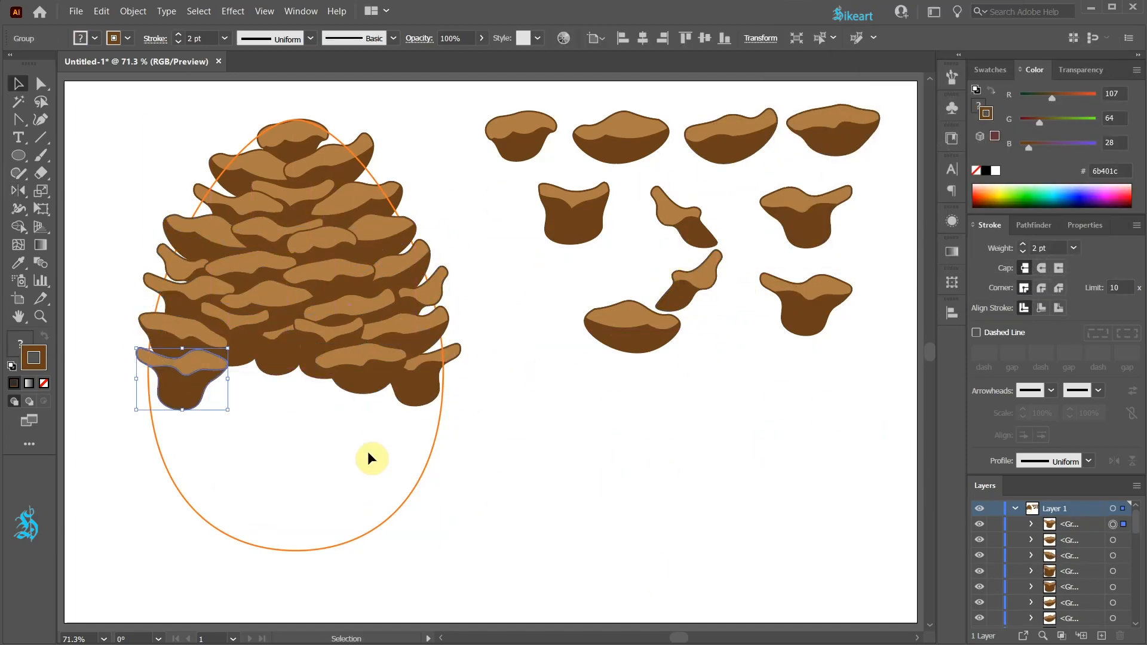
Add rows below the middle with more scale copies, ending with the narrow scale at the left edge and its mirrored version at the right
left_click_drag(574, 221, 264, 428)
left_click_drag(816, 228, 195, 443)
left_click_drag(621, 150, 550, 297)
left_click_drag(686, 221, 179, 463)
left_click_drag(687, 287, 421, 451)
Cover the egg's rounded base with the remaining scales and set a copy of the first scale aside on the empty artboard
left_click_drag(732, 143, 347, 522)
left_click_drag(550, 298, 293, 511)
left_click_drag(561, 413, 298, 519)
left_click_drag(807, 307, 391, 490)
left_click_drag(521, 143, 658, 442)
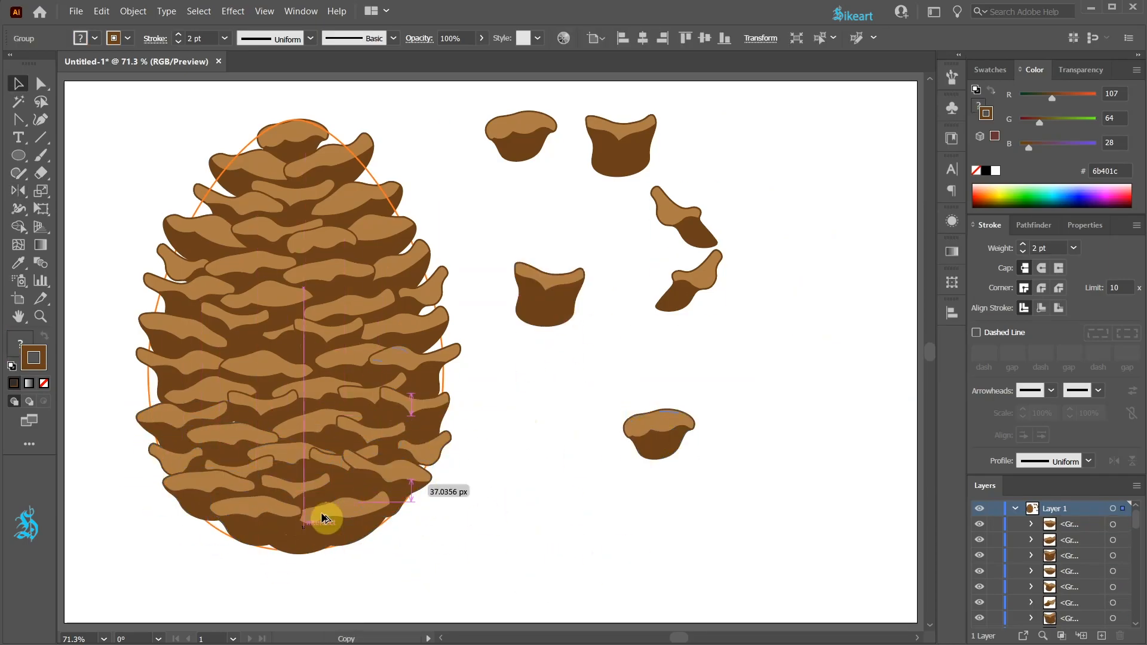
Place the mirrored narrow scale at the cone's tip beside the top scale and adjust its outline with the Curvature Tool
left_click_drag(687, 283, 298, 137)
left_click(501, 507)
scroll(275, 366, "up", 3)
left_click(41, 119)
left_click(347, 331)
left_click_drag(383, 301, 331, 311)
left_click(241, 299, "ctrl")
key("ctrl+0")
key("v")
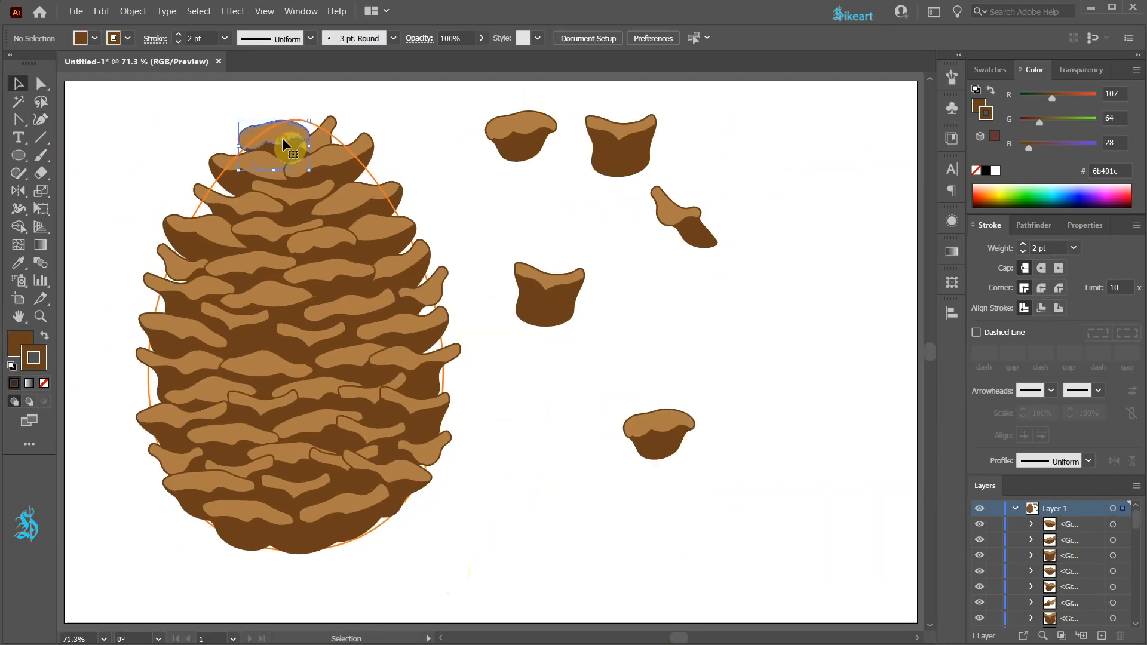
Hide the locked egg-shaped path and delete the leftover scales beside the pine cone
left_click_drag(1136, 519, 1140, 603)
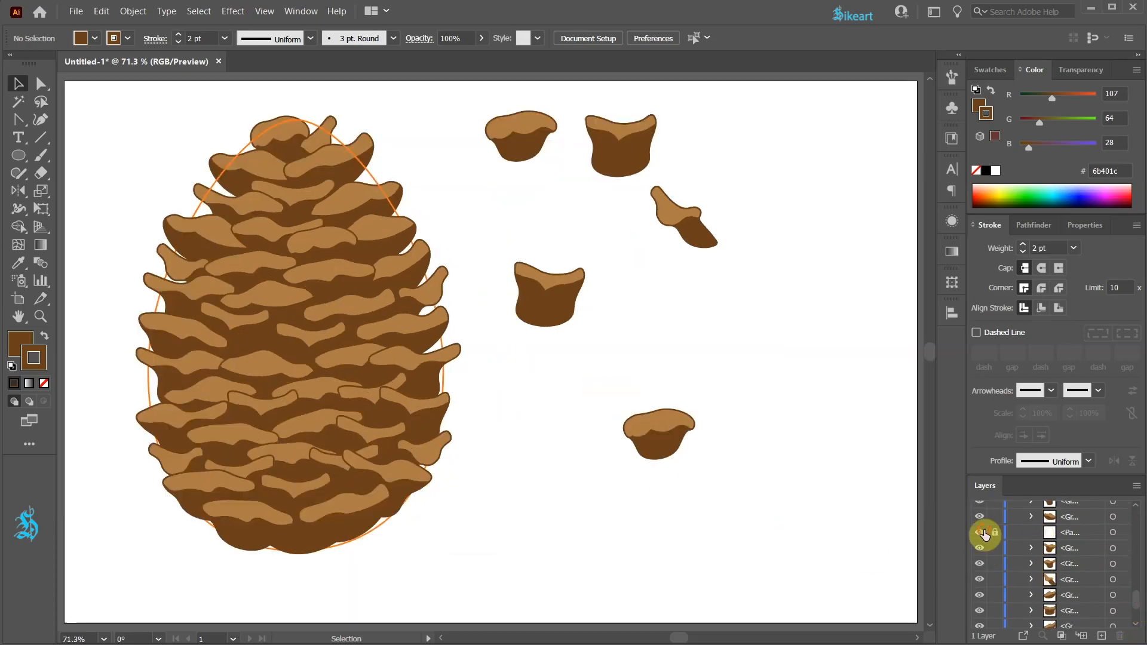
left_click(981, 532)
left_click_drag(478, 96, 750, 460)
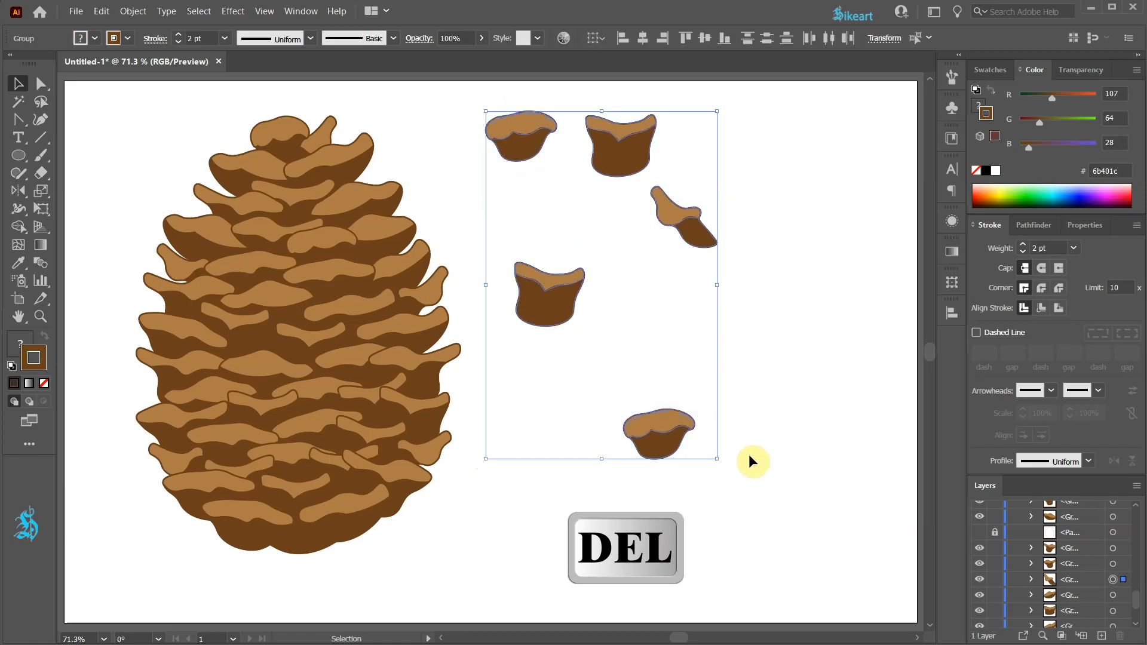
key("Delete")
Draw a short curved brown stem under the pine cone with the Curvature Tool and group all the artwork
key("shift+grave")
left_click(298, 580)
left_click(291, 560)
left_click(291, 544)
left_click(297, 540)
left_click(308, 543)
left_click(307, 555)
left_click(320, 579)
left_click(299, 580)
key("v")
left_click(419, 565)
key("ctrl+a")
key("ctrl+g")
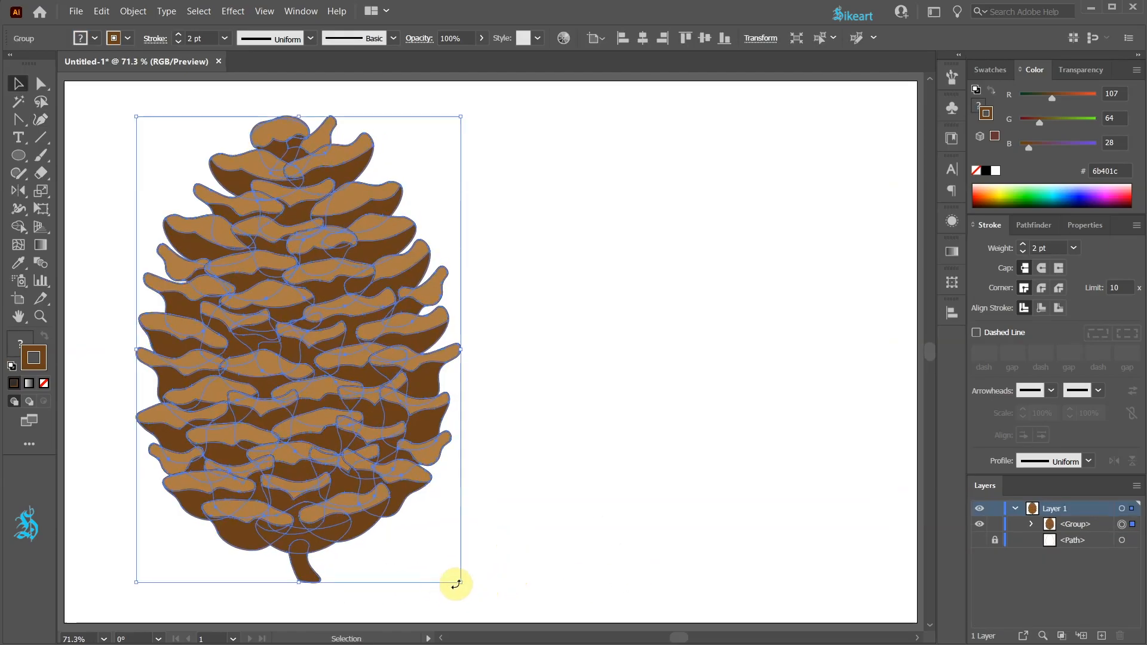
Try scaling the grouped pine cone down to a small size and examine its strokes up close
left_click_drag(460, 580, 194, 199)
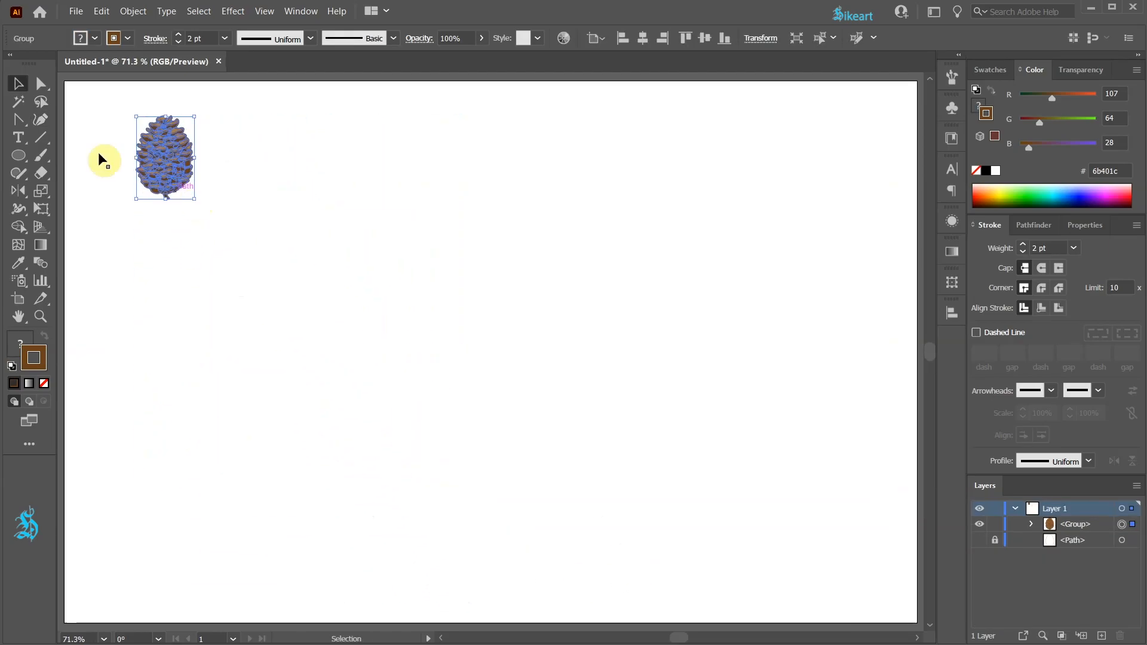
scroll(121, 151, "up", 5)
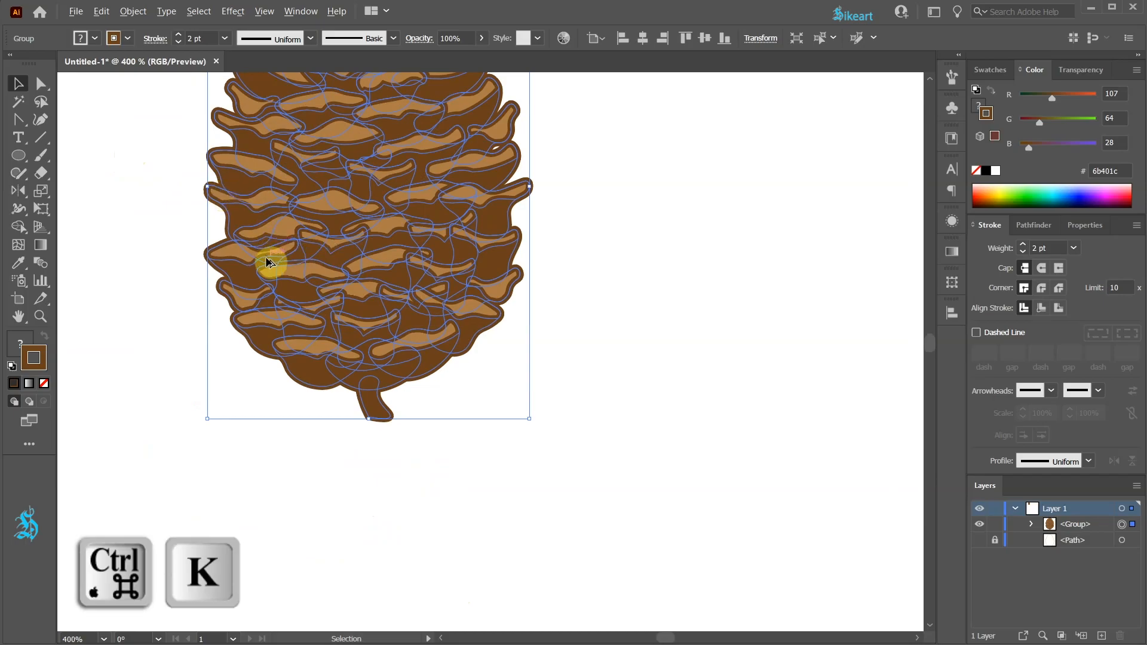
left_click(209, 399)
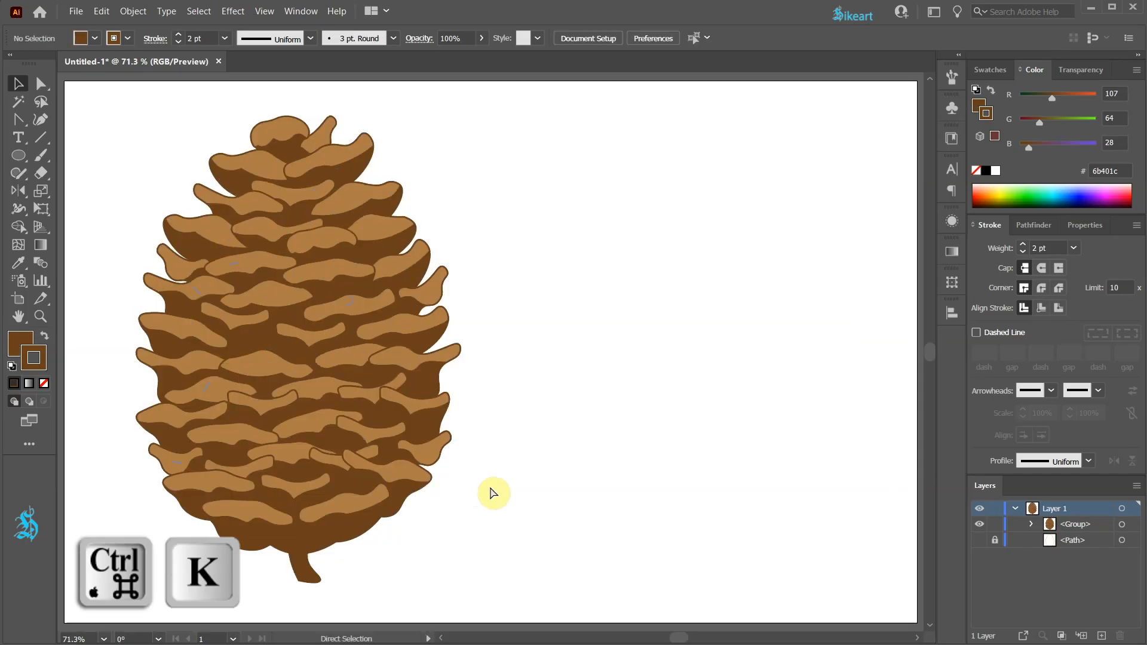
Enable Scale Strokes & Effects in the general preferences
key("ctrl+k")
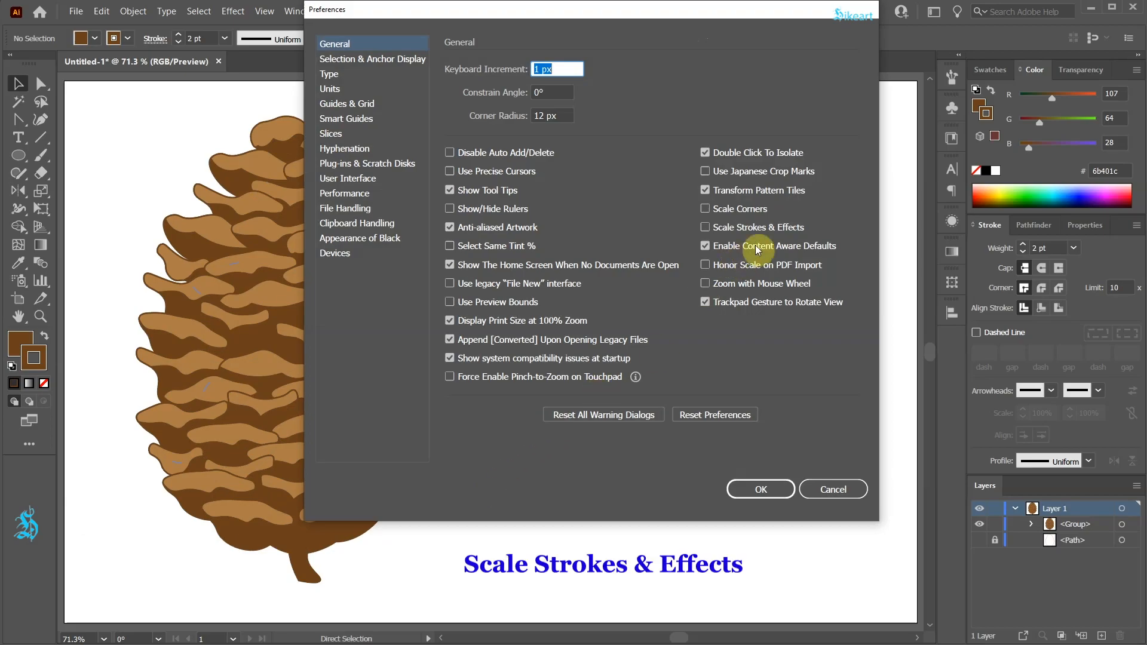
left_click(705, 227)
left_click(765, 491)
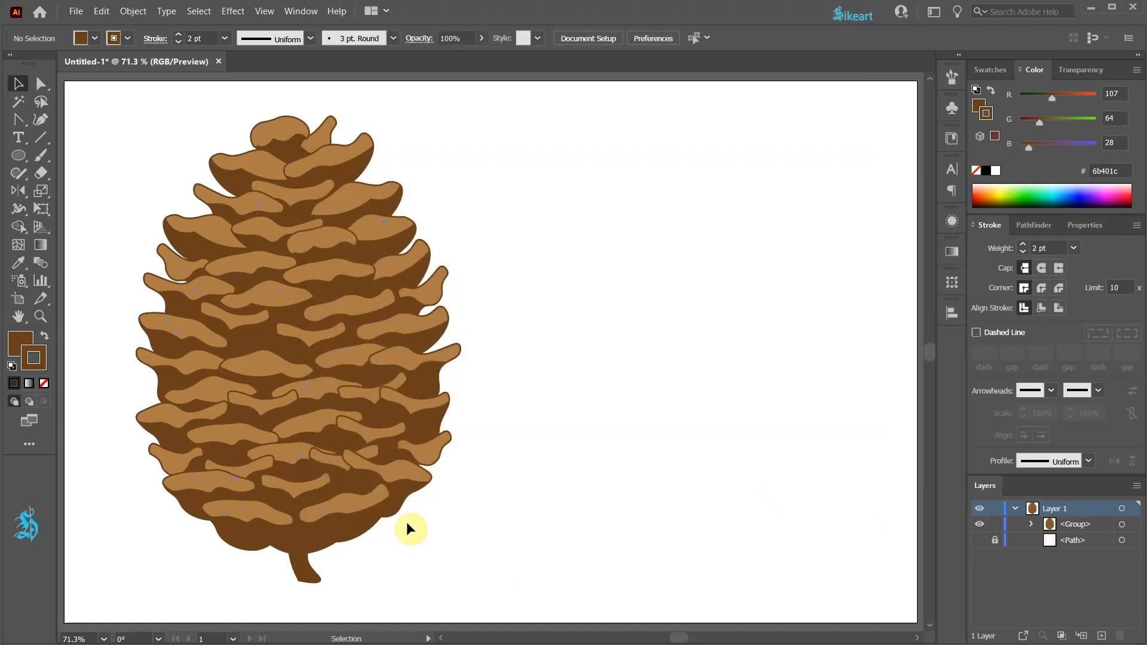